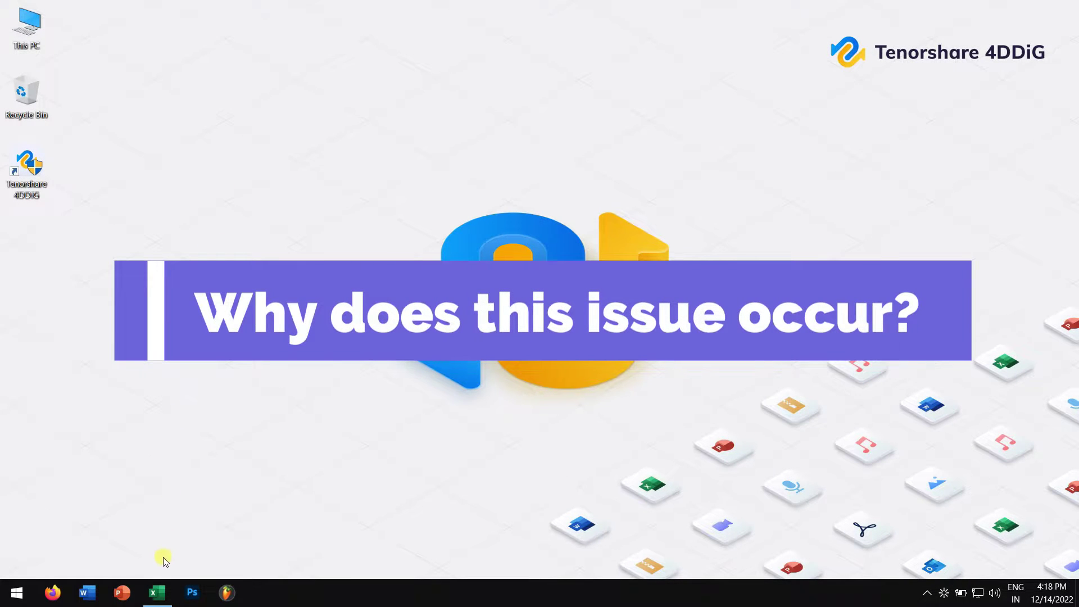
# Bring up Book2.xlsx and copy the Sales sheet order table A1:H10.
pyautogui.click(158, 586)
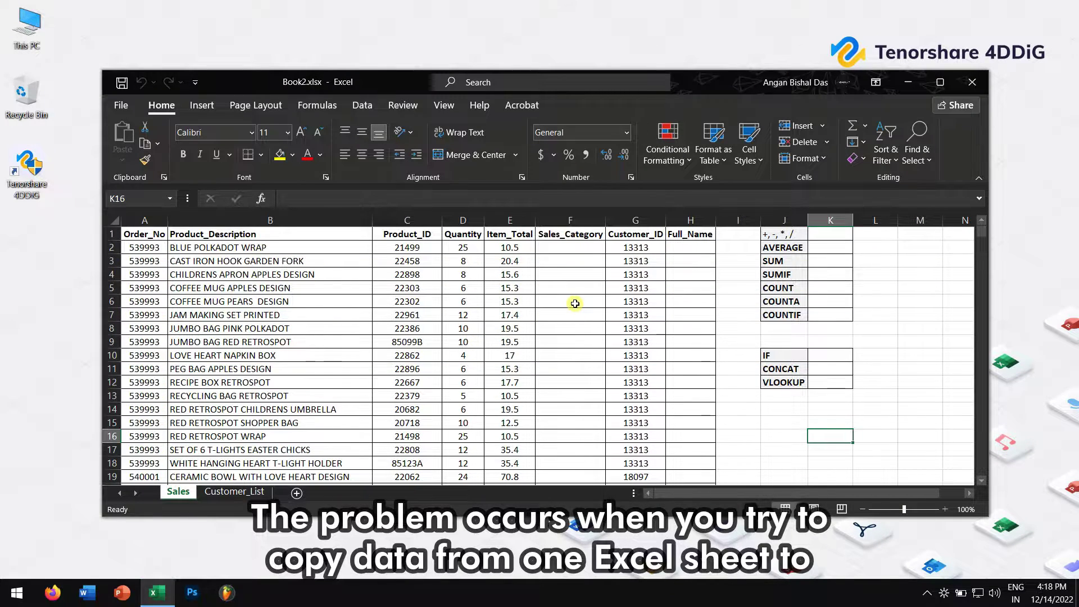
pyautogui.moveTo(138, 233); pyautogui.dragTo(704, 357)
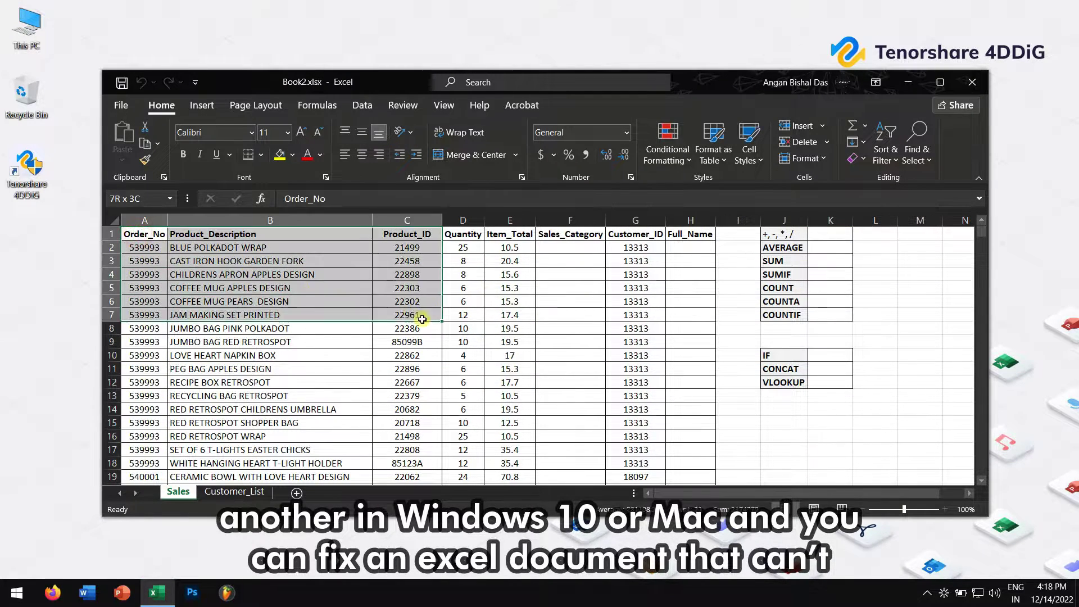
pyautogui.rightClick(694, 295)
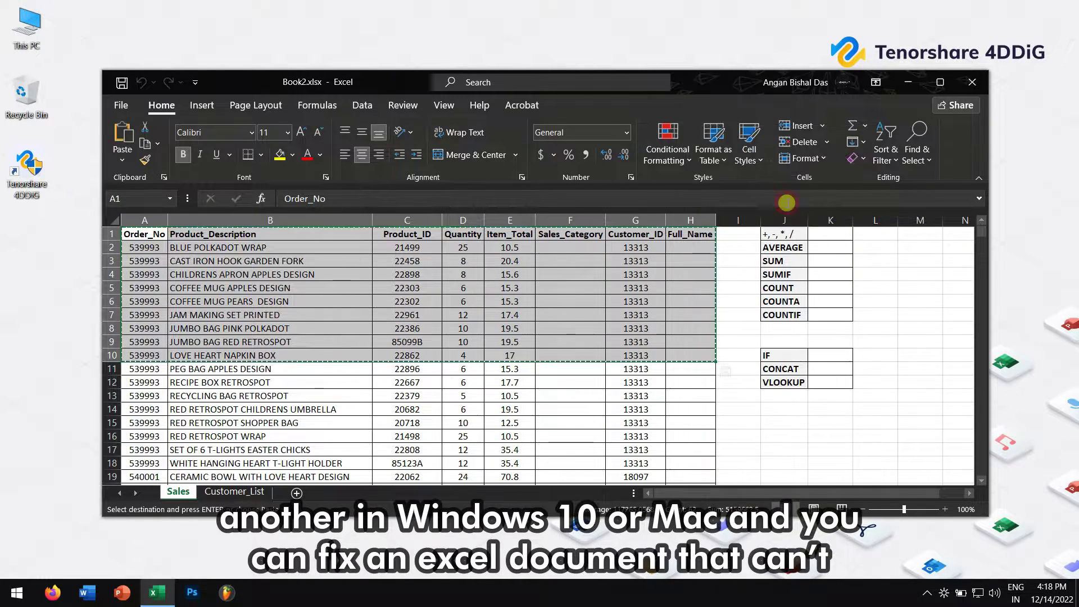
pyautogui.click(787, 206)
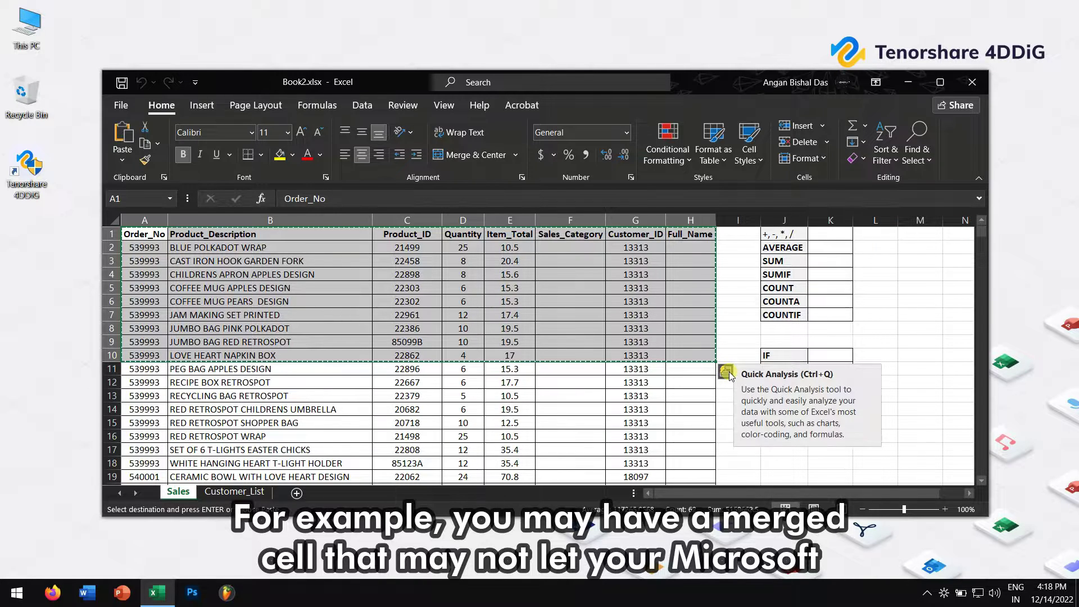
pyautogui.click(744, 325)
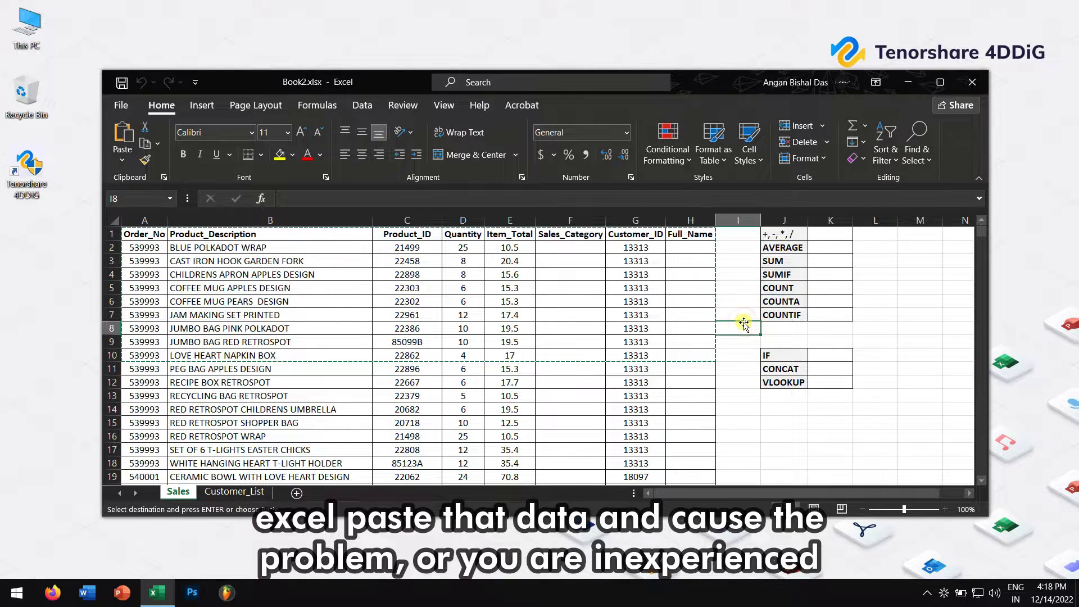
pyautogui.click(692, 264)
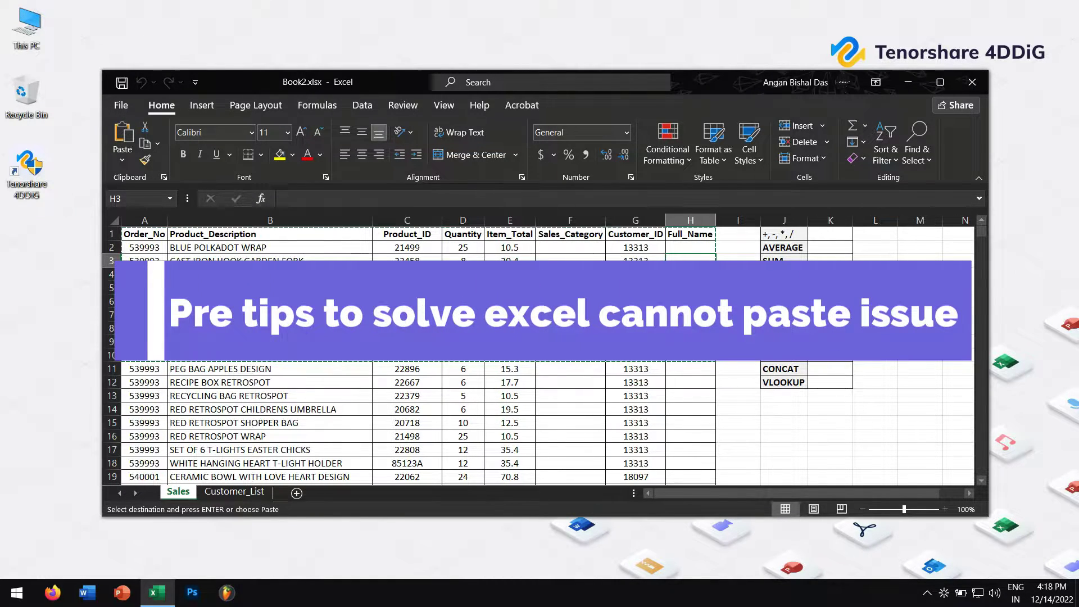
pyautogui.click(803, 419)
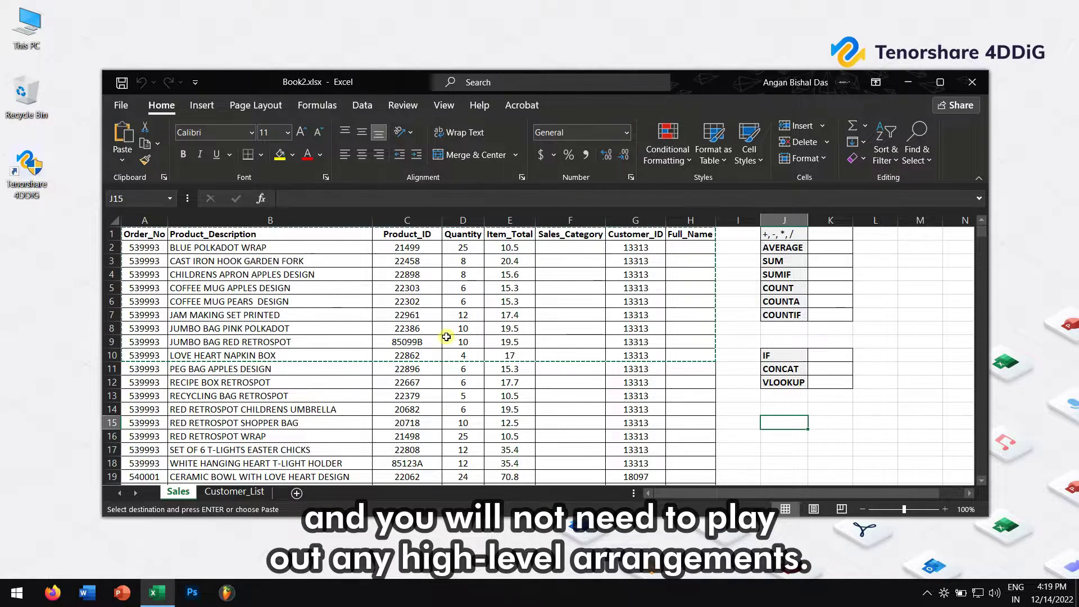
pyautogui.click(420, 357)
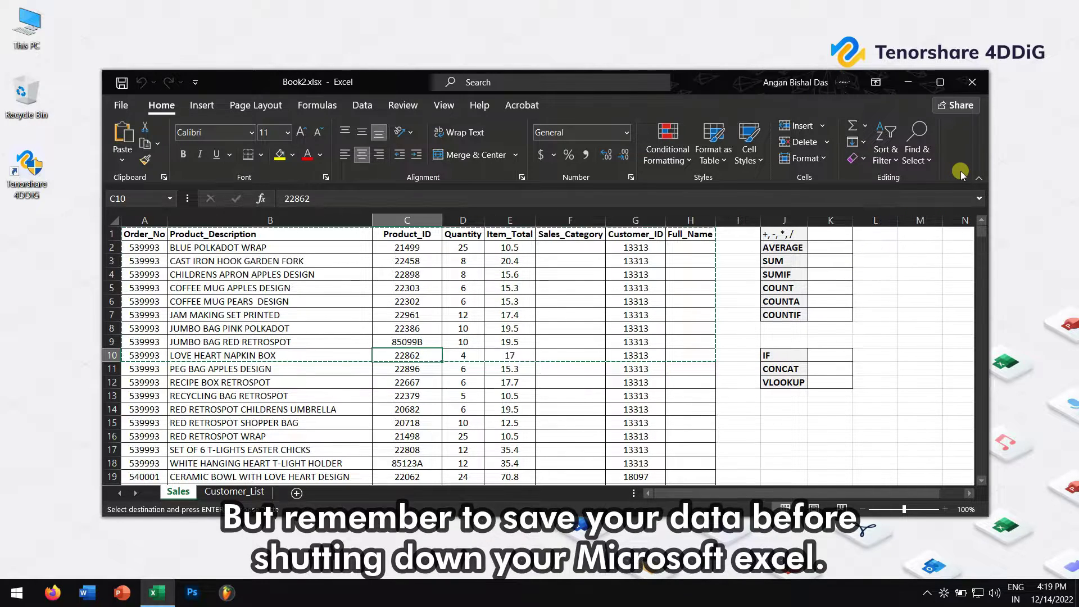
# Close Book2.xlsx with changes saved, then relaunch Excel and reopen it from Recent.
pyautogui.click(971, 82)
pyautogui.click(462, 312)
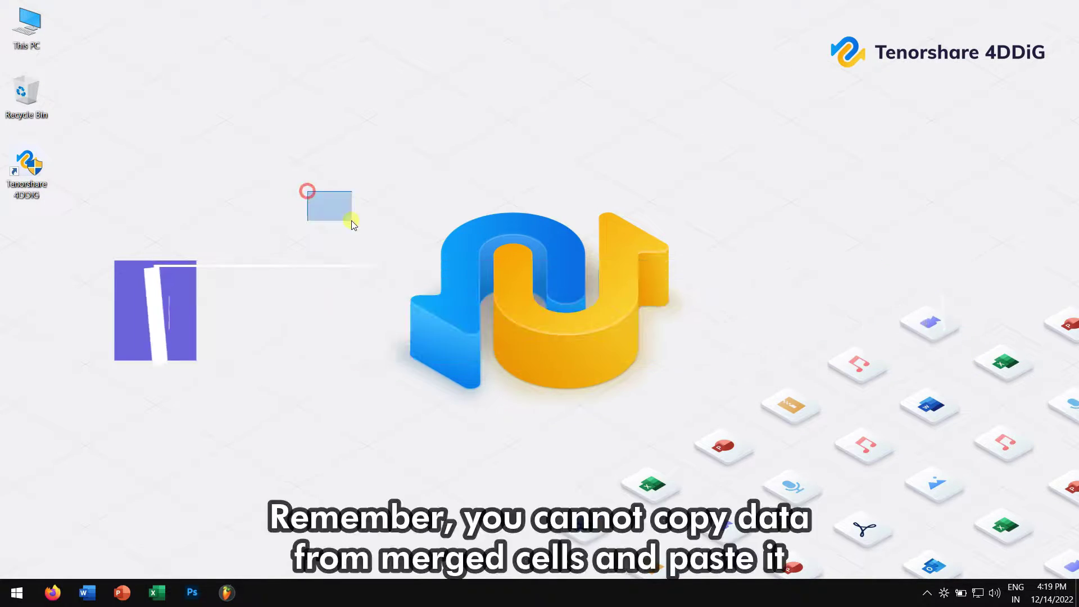
pyautogui.moveTo(307, 191); pyautogui.dragTo(709, 416)
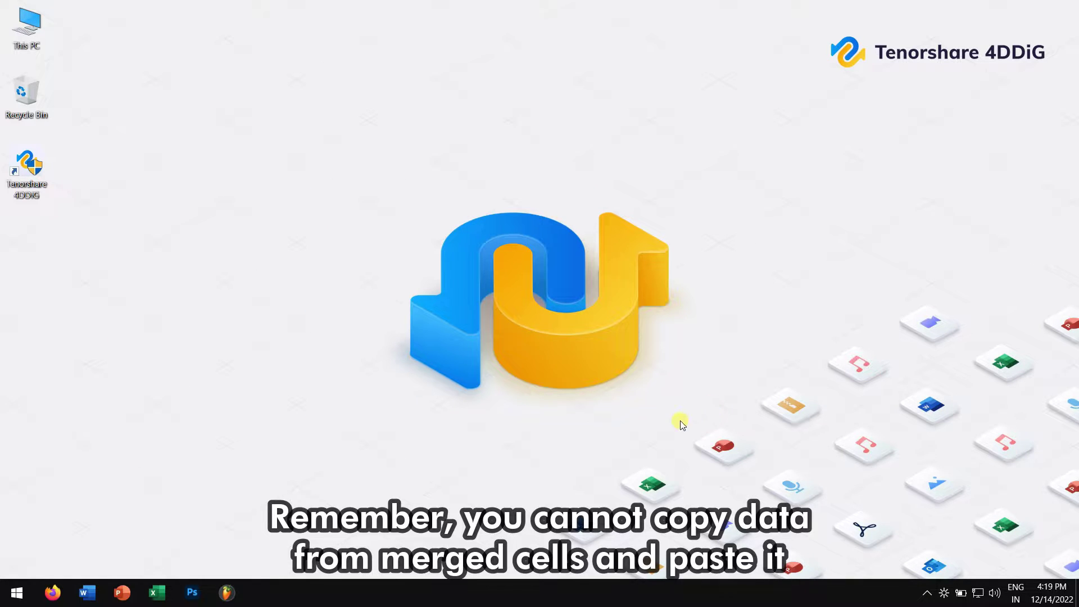
pyautogui.click(157, 592)
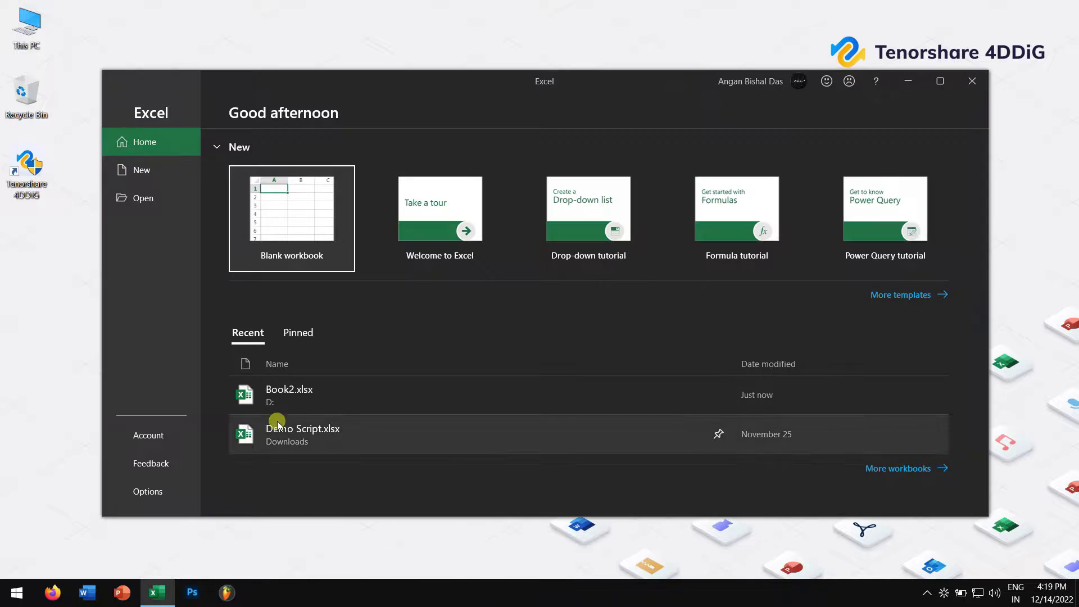
pyautogui.click(282, 393)
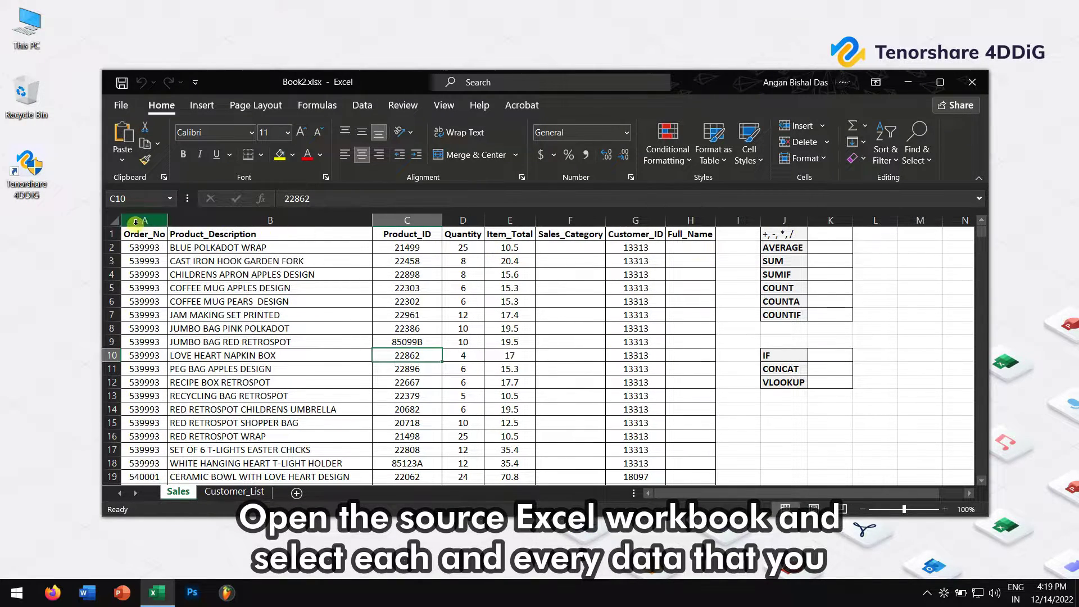
# Unmerge every merged cell across the order table range A1:H10.
pyautogui.moveTo(128, 234)
pyautogui.mouseDown()
pyautogui.moveTo(213, 262)
pyautogui.moveTo(714, 362)
pyautogui.mouseUp()
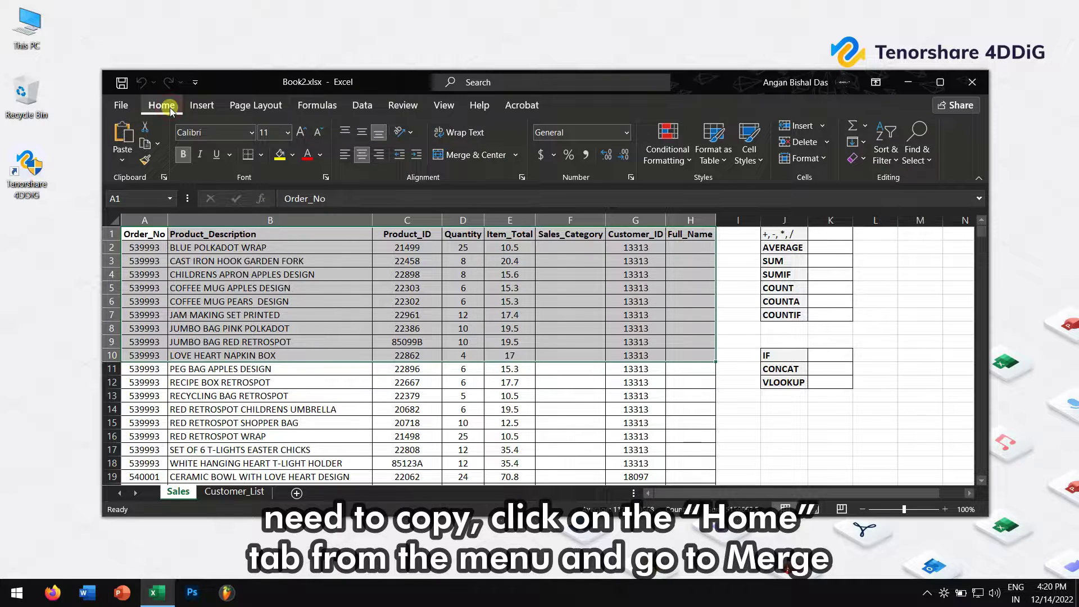
pyautogui.click(514, 155)
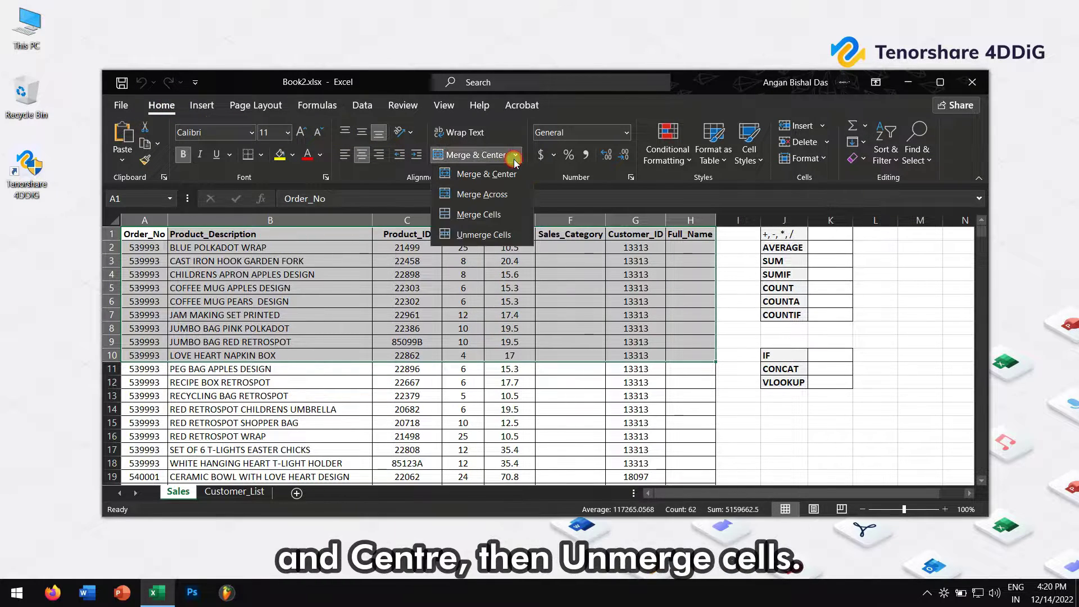
pyautogui.click(511, 235)
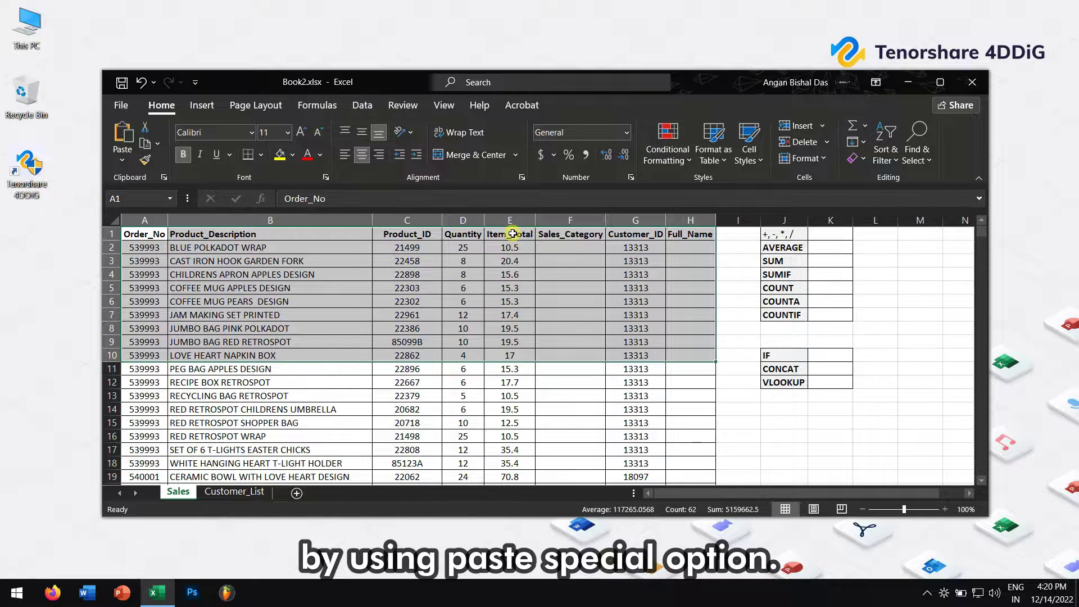
# Copy the order table A1:H10.
pyautogui.hotkey('ctrl', 'c')
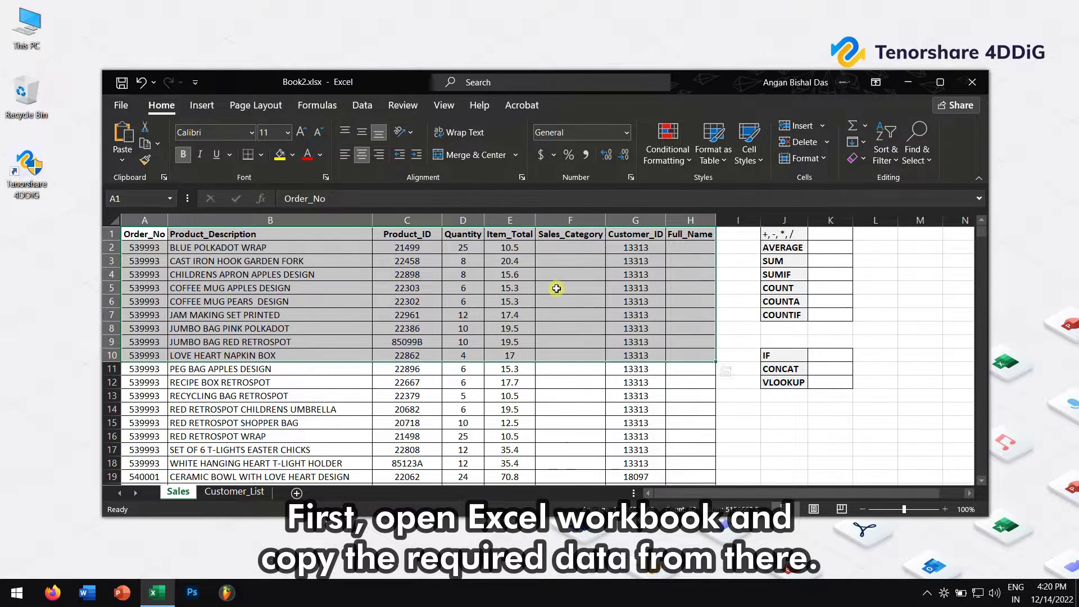
pyautogui.rightClick(554, 285)
pyautogui.click(592, 207)
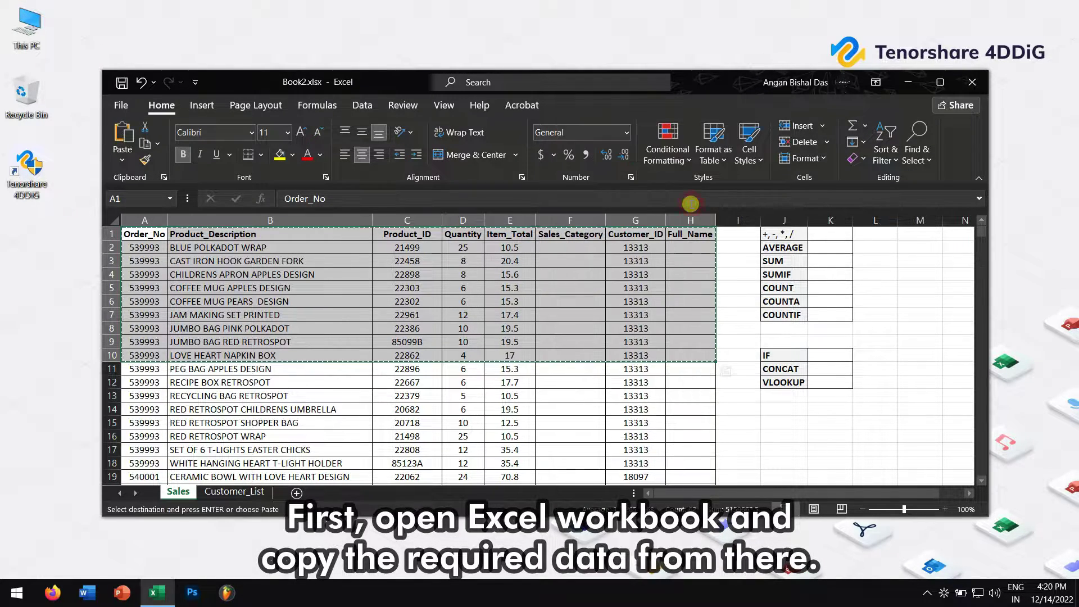
# Add a new sheet and Paste Special the copied table at A1.
pyautogui.click(296, 492)
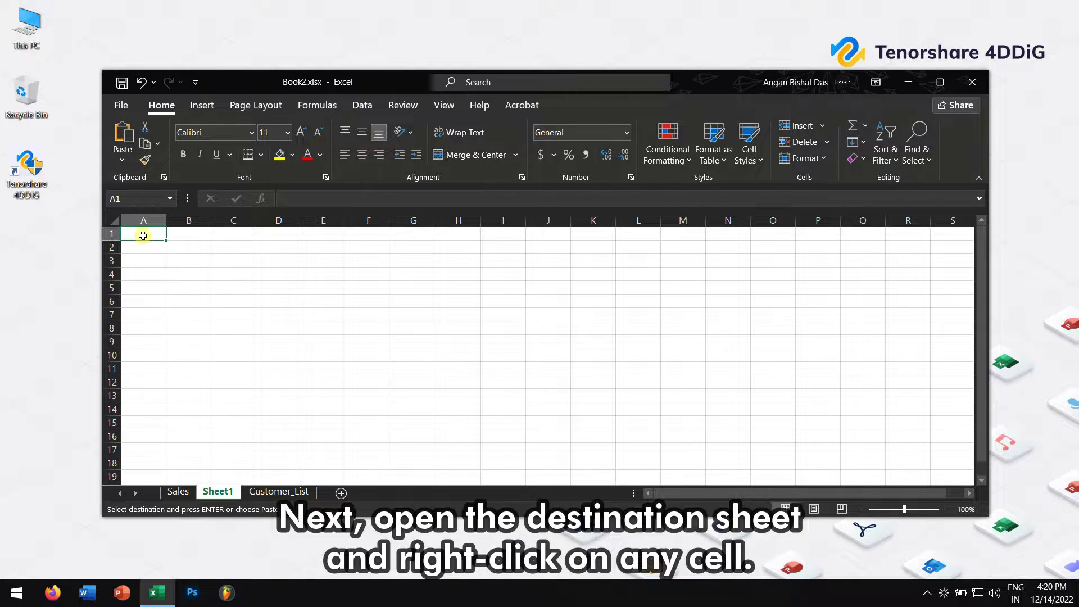
pyautogui.rightClick(143, 236)
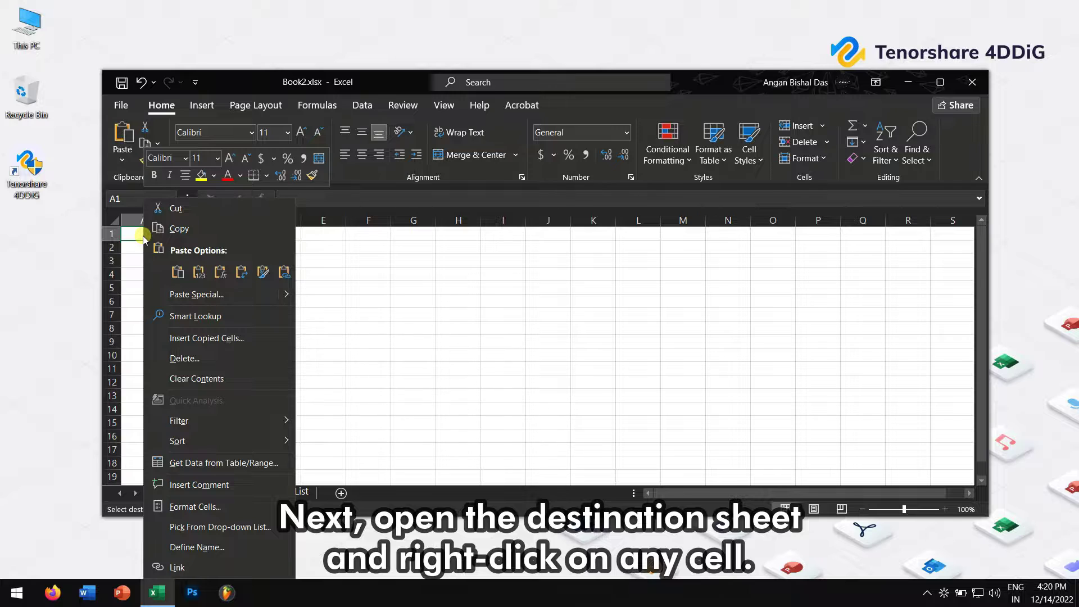
pyautogui.moveTo(221, 294)
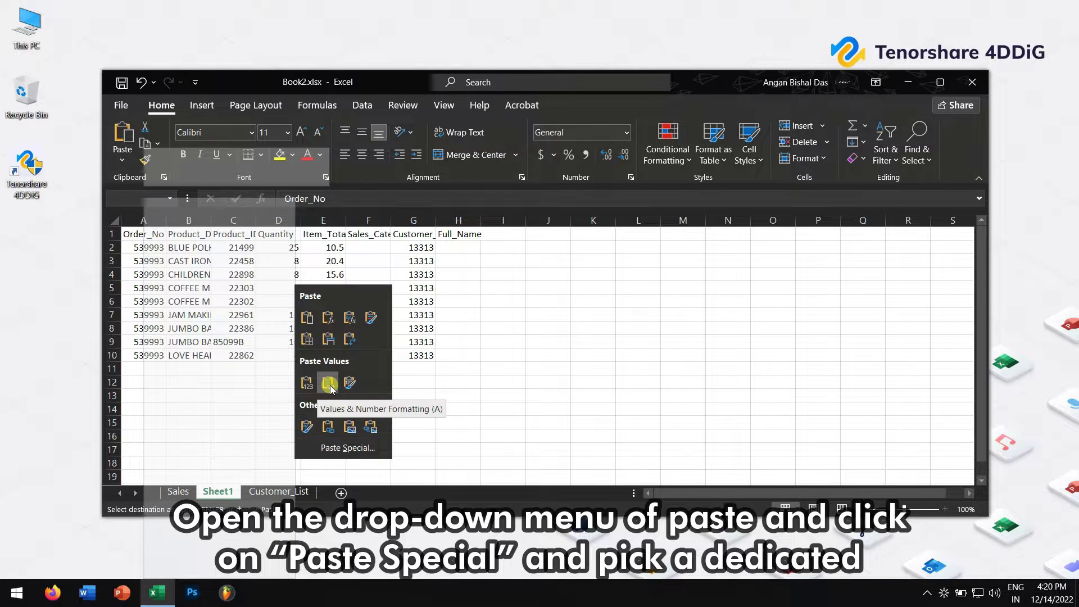
pyautogui.click(353, 452)
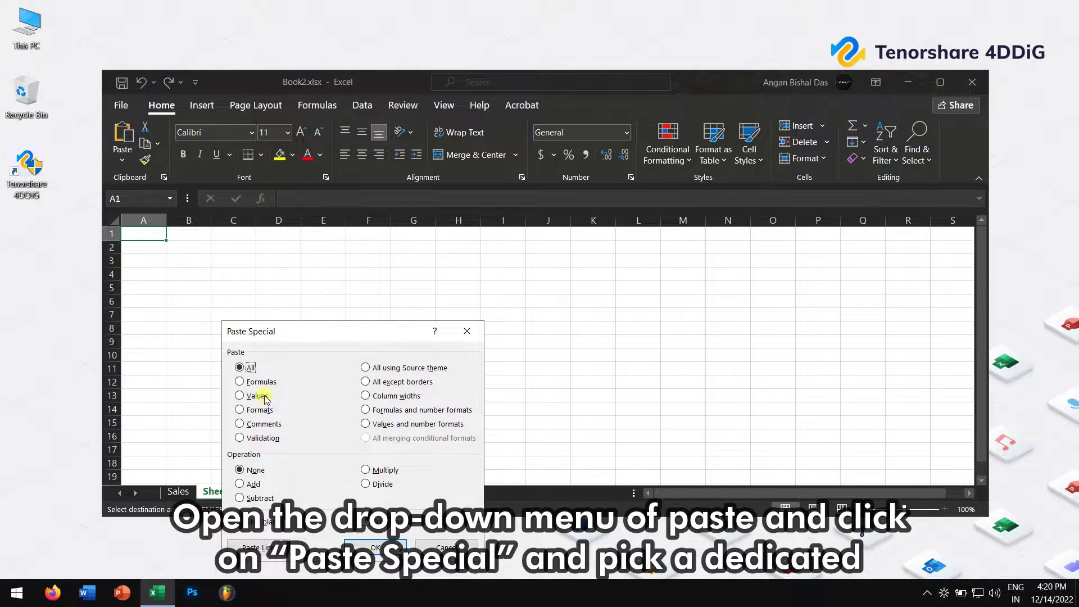
pyautogui.click(359, 550)
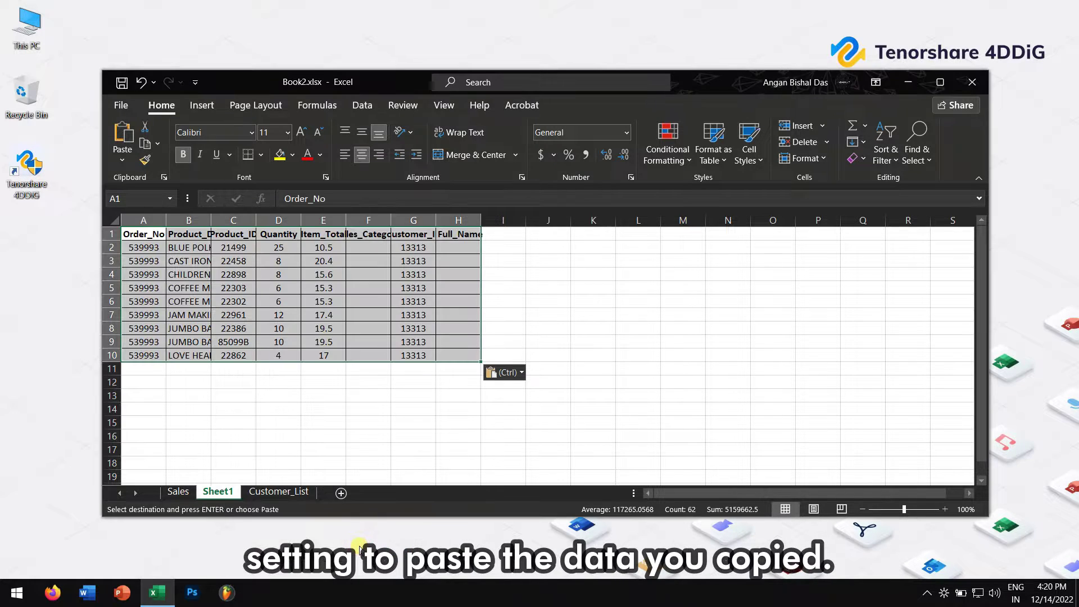
pyautogui.click(597, 382)
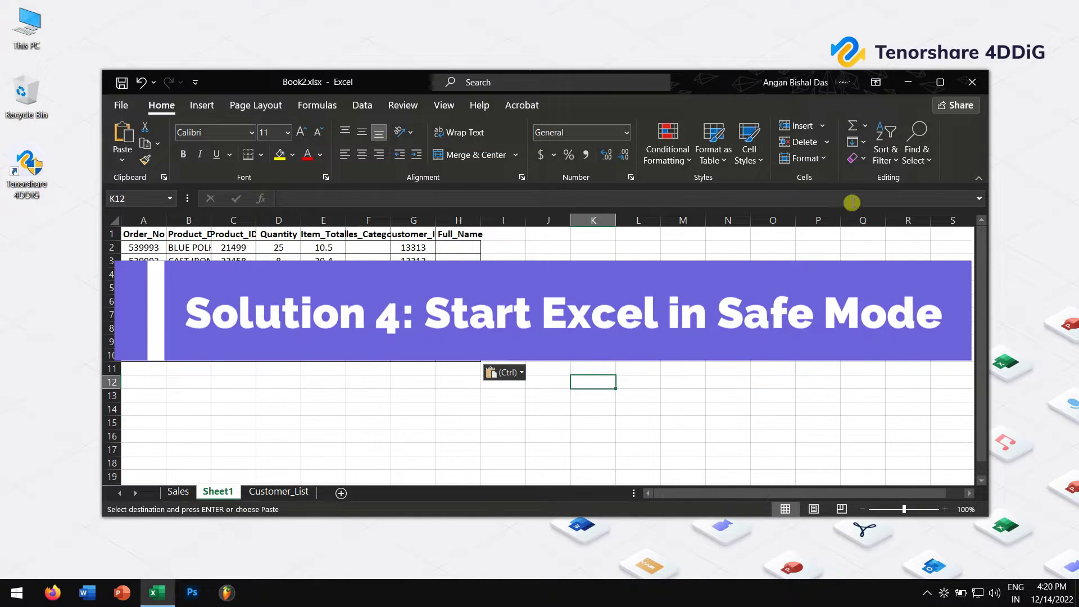
# Close Book2.xlsx without saving, then refresh the desktop.
pyautogui.click(976, 83)
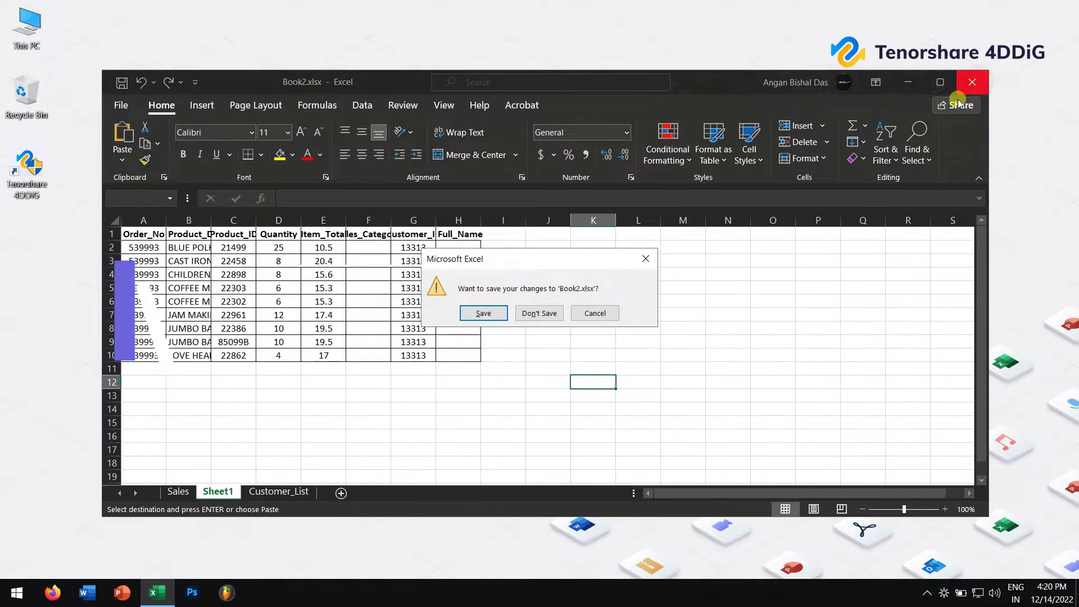
pyautogui.click(529, 316)
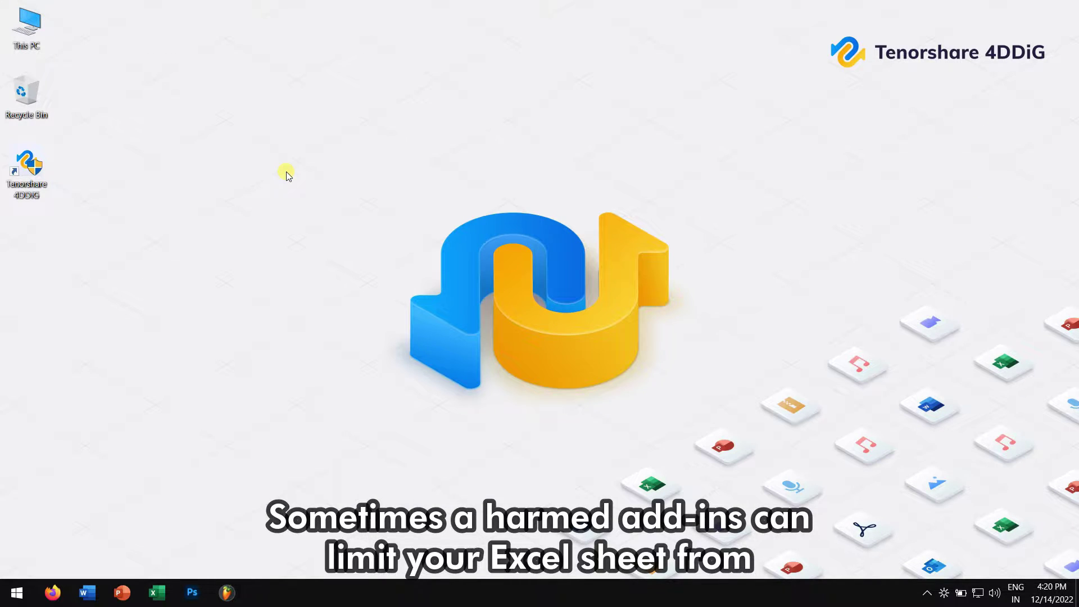
pyautogui.rightClick(286, 172)
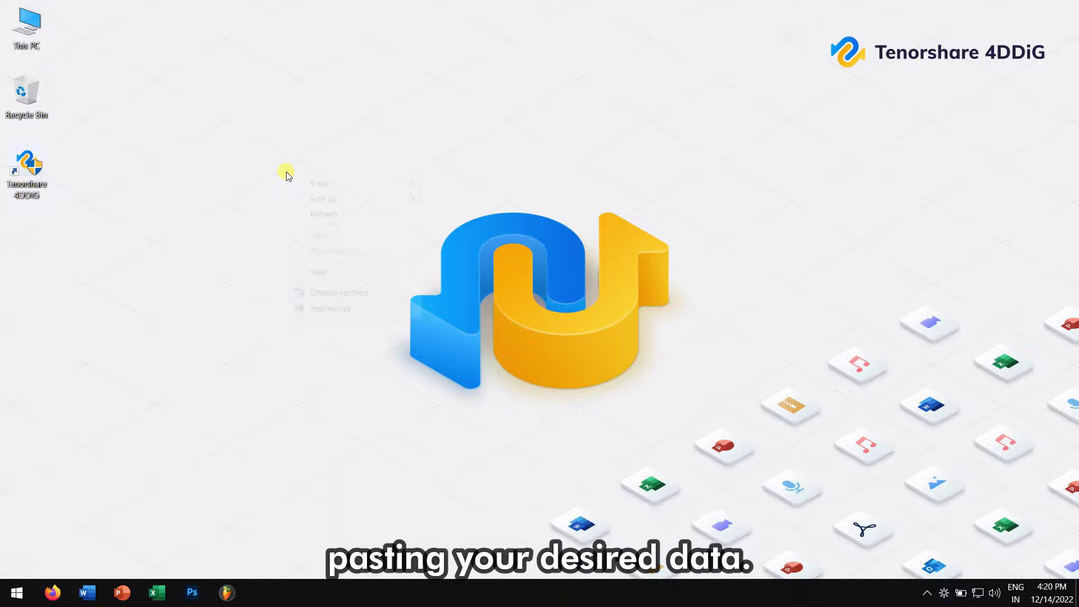
pyautogui.click(335, 215)
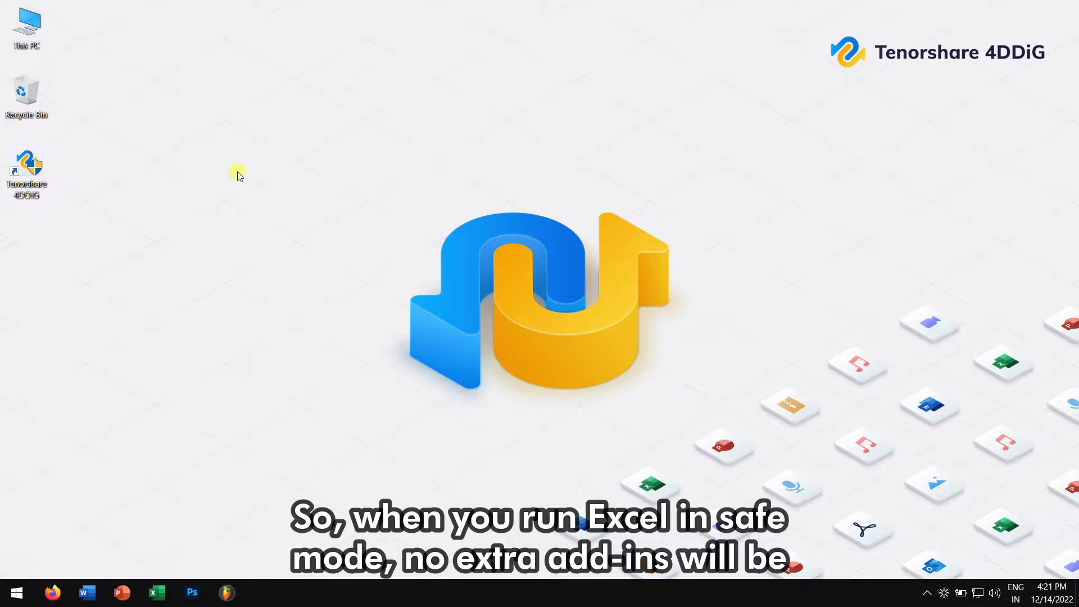
# Launch Excel with Ctrl held to bring up the safe-mode prompt.
pyautogui.moveTo(237, 173)
pyautogui.mouseDown()
pyautogui.moveTo(420, 277)
pyautogui.moveTo(709, 404)
pyautogui.mouseUp()
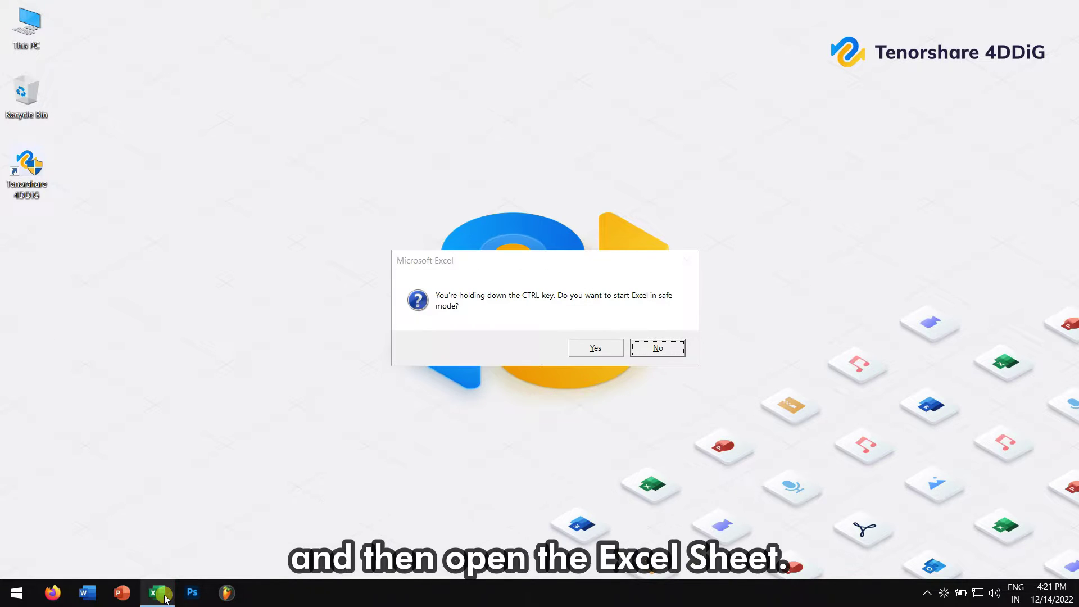
# Confirm safe mode, paste the order table at A1, then close Excel.
pyautogui.click(610, 351)
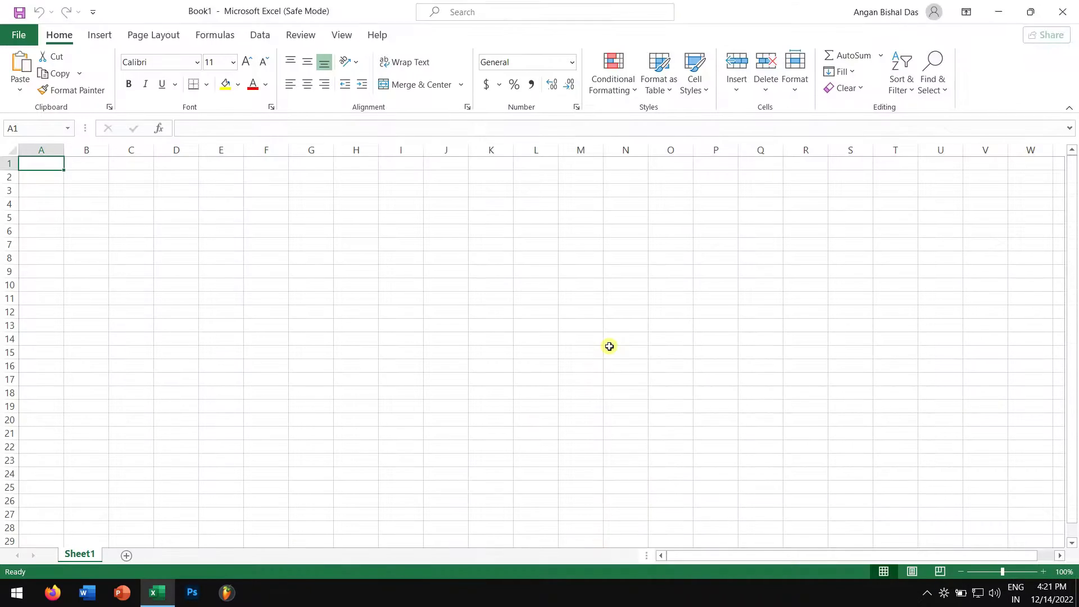
pyautogui.rightClick(42, 164)
pyautogui.click(73, 240)
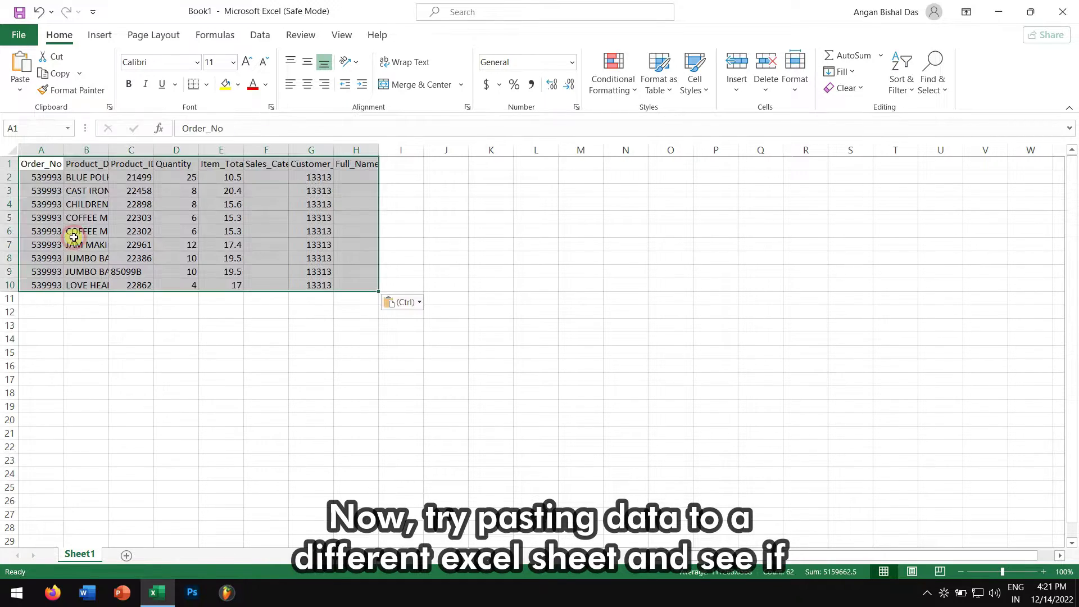
pyautogui.click(443, 300)
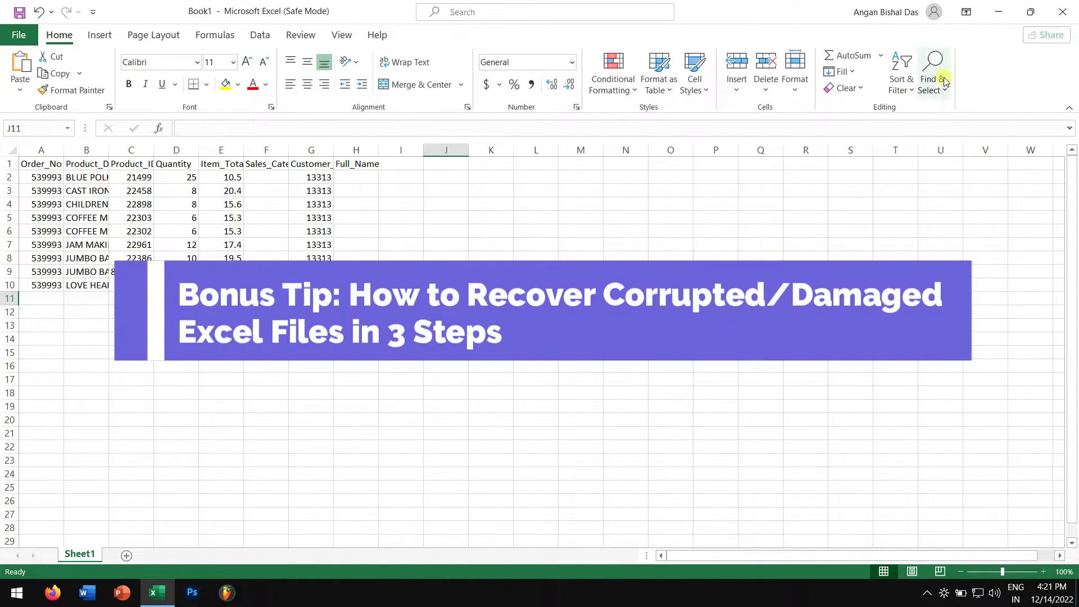
pyautogui.click(1061, 12)
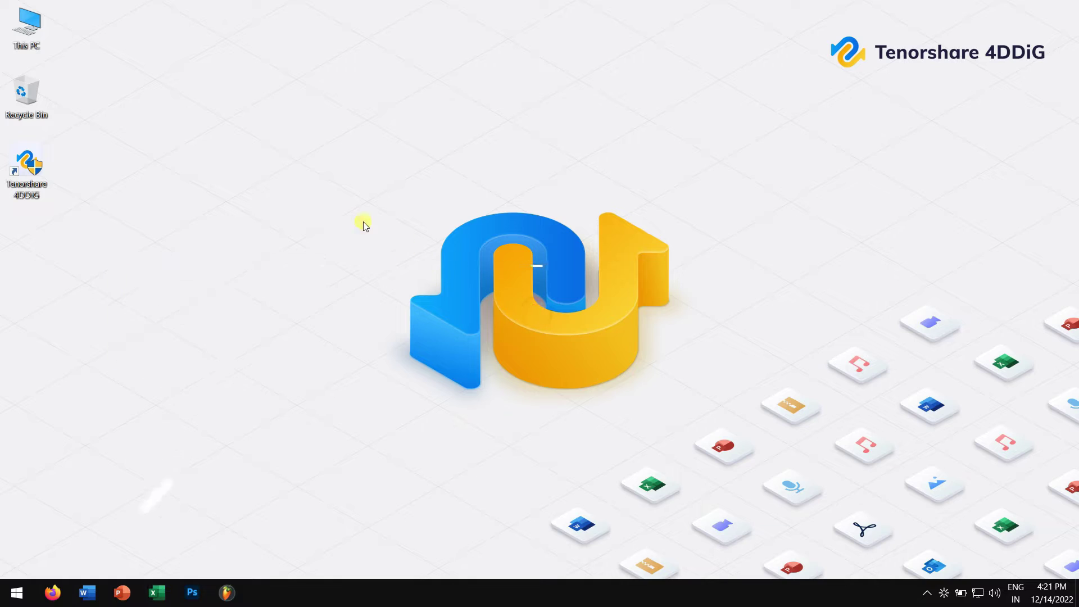
# Refresh the Windows desktop.
pyautogui.rightClick(321, 193)
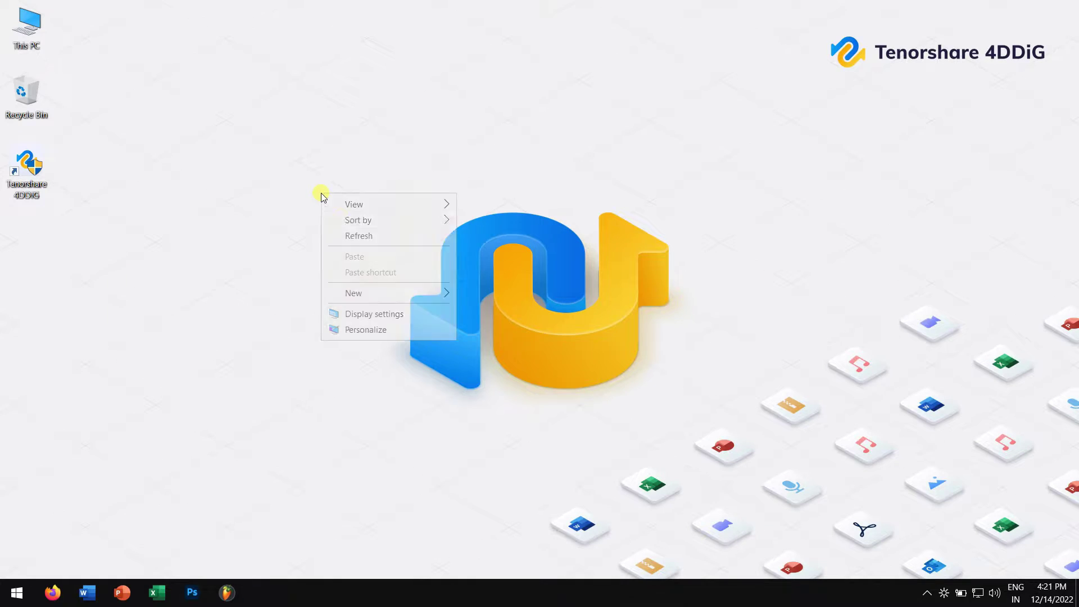
pyautogui.click(387, 240)
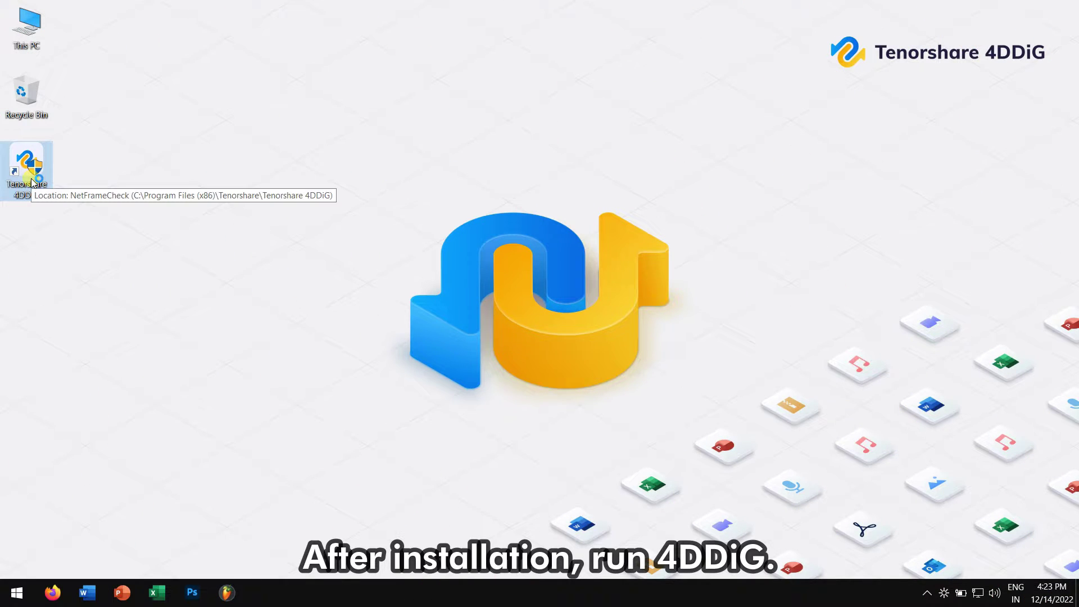
# Launch 4DDiG and rescan Desktop for documents only, excluding photo, audio, video and other files.
pyautogui.doubleClick(31, 181)
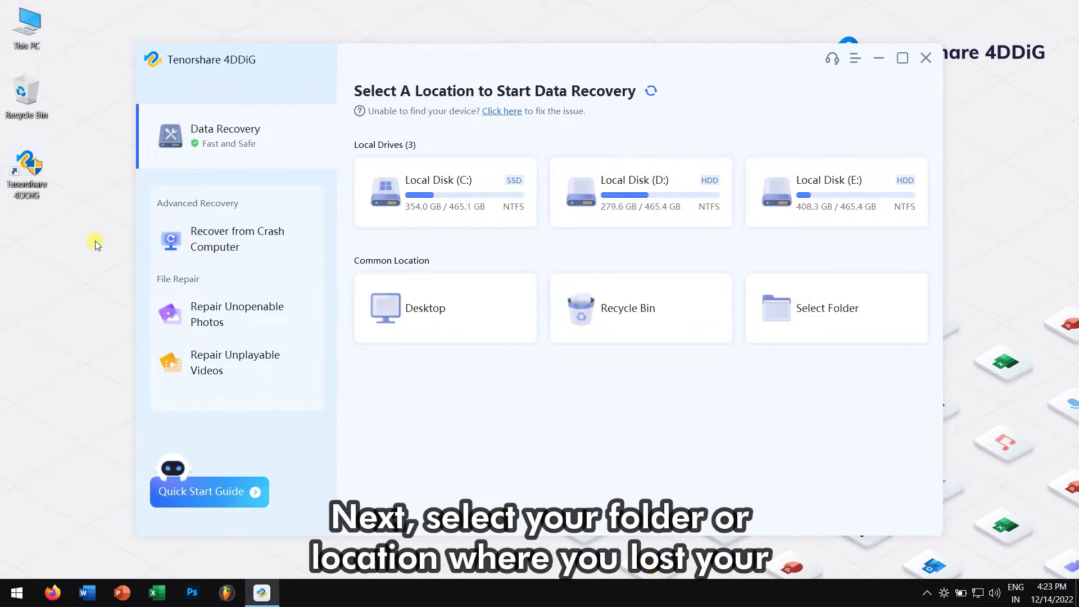
pyautogui.moveTo(445, 309)
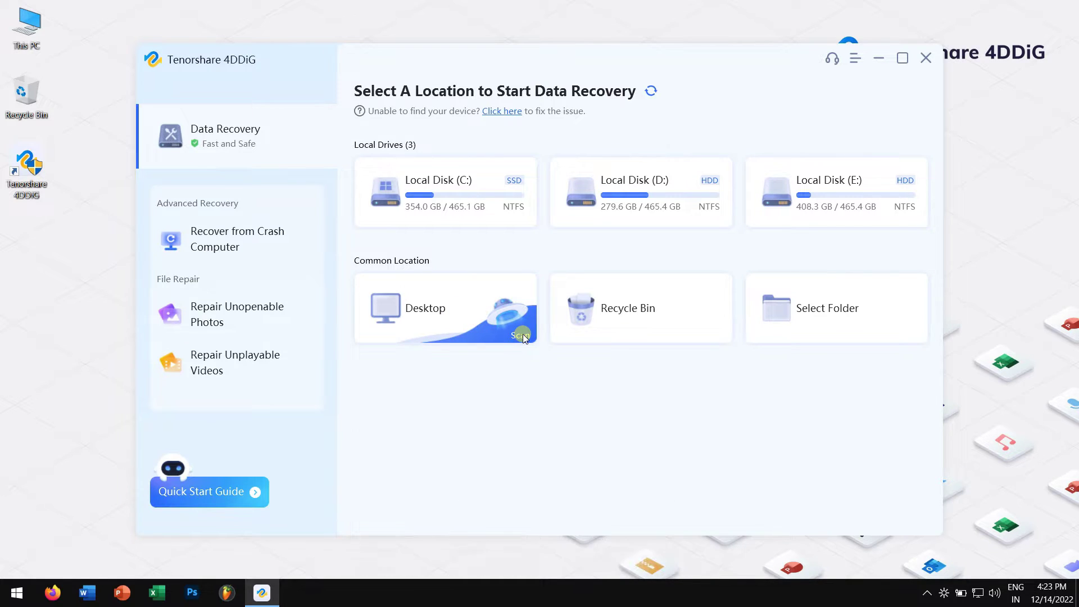
pyautogui.click(523, 333)
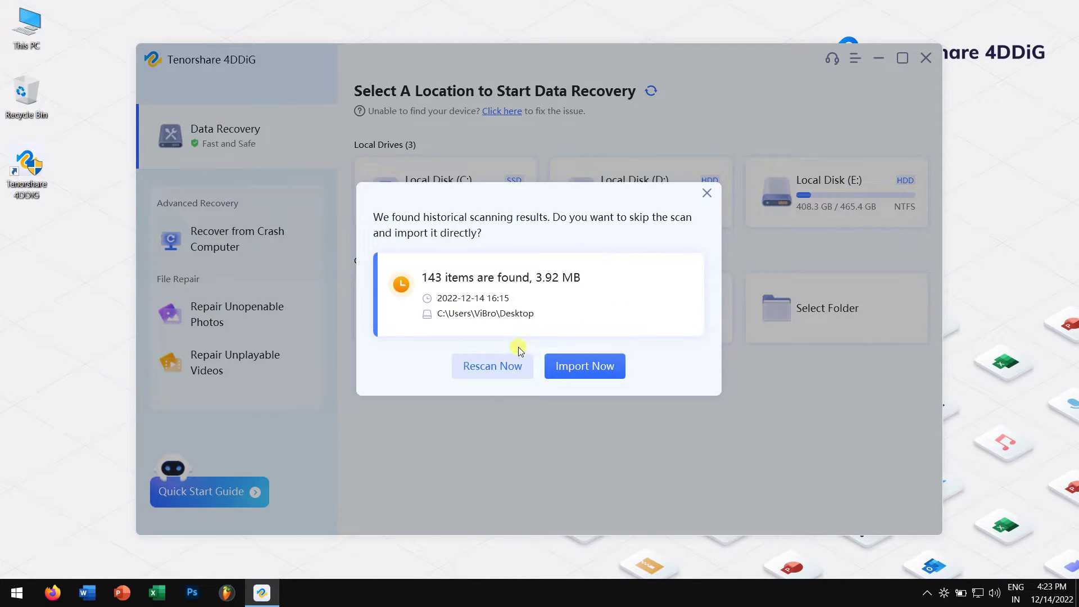
pyautogui.click(504, 368)
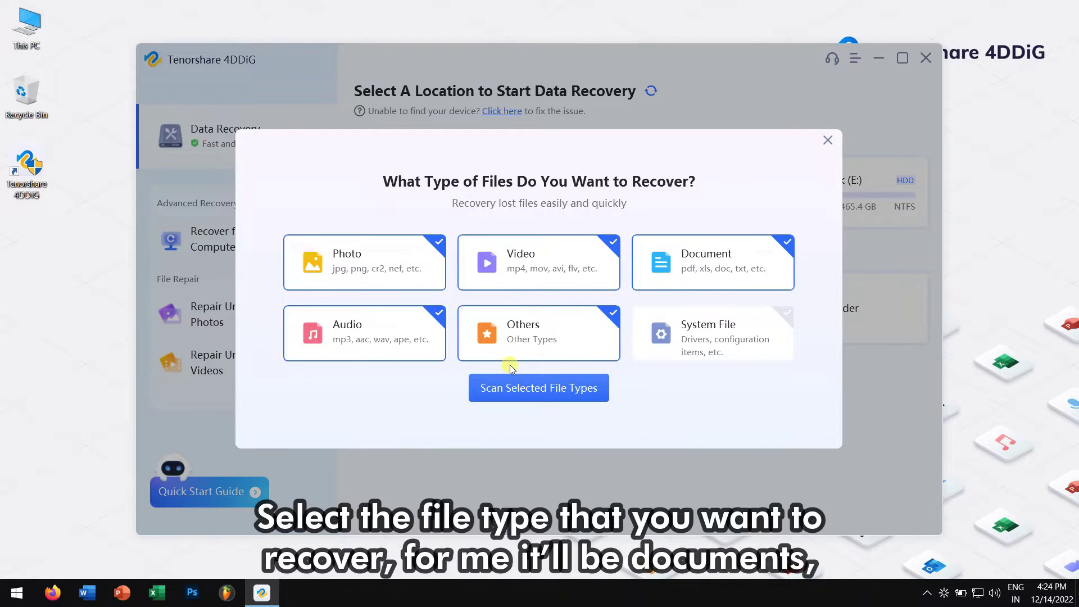
pyautogui.click(417, 270)
pyautogui.click(410, 324)
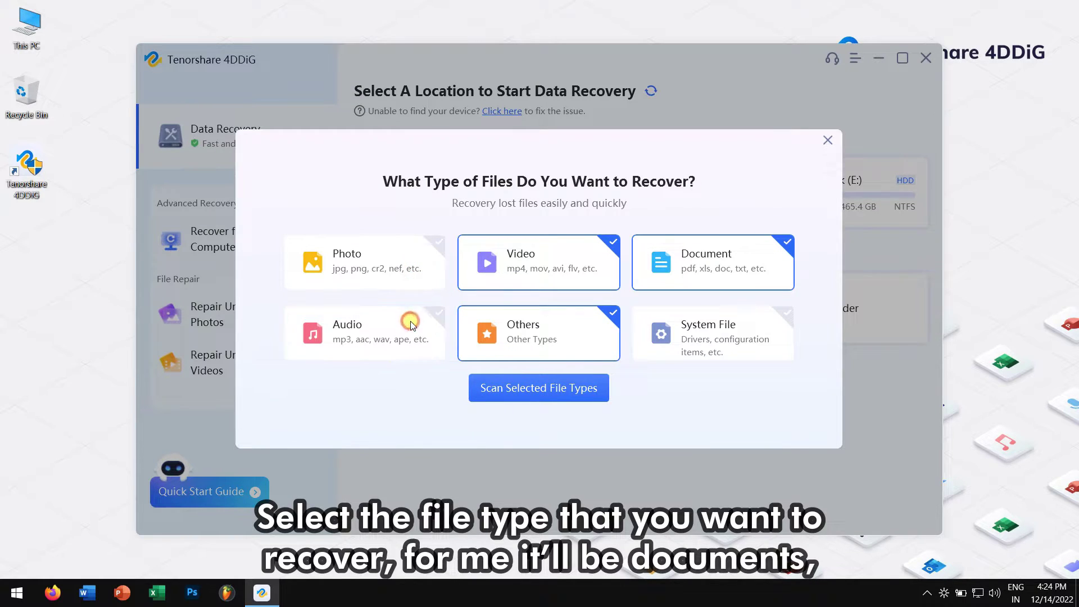
pyautogui.click(536, 338)
pyautogui.click(550, 272)
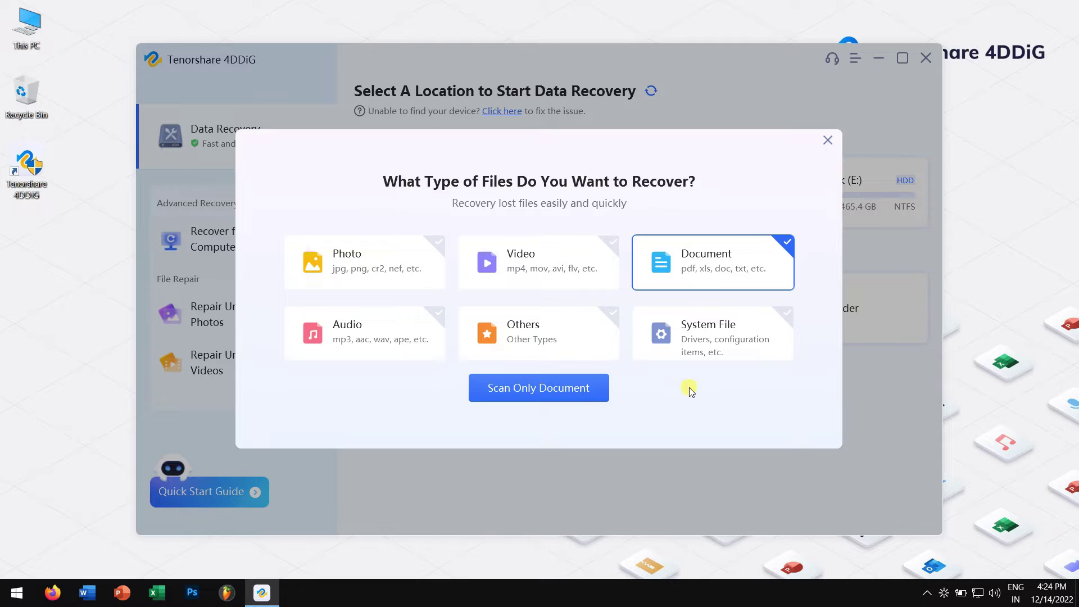
pyautogui.click(555, 386)
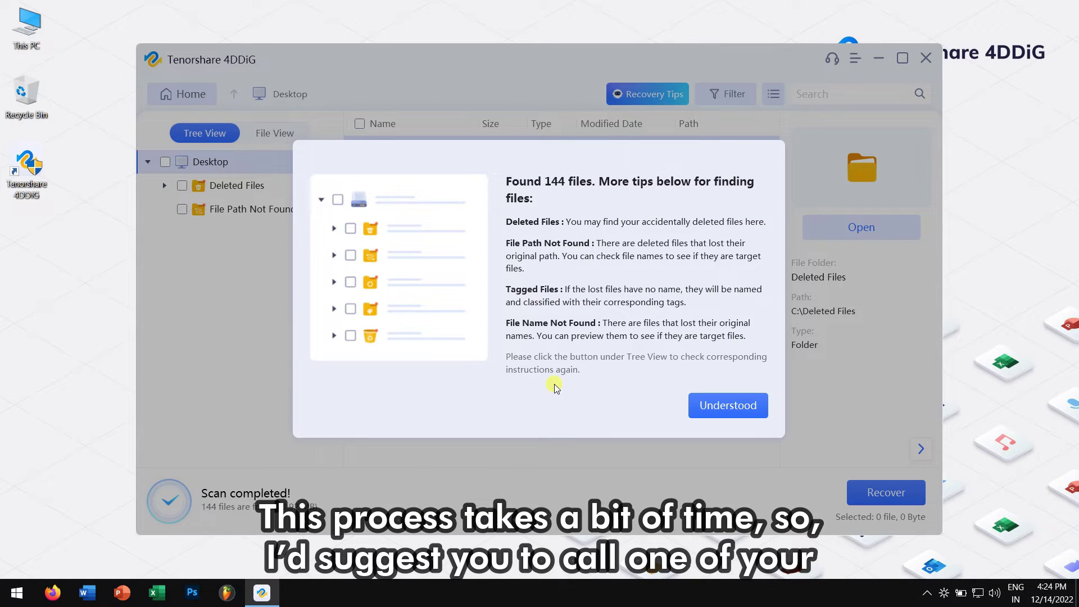
# Find Book2.xlsx under Deleted Files > Users > Desktop and mark it.
pyautogui.click(711, 398)
pyautogui.doubleClick(435, 156)
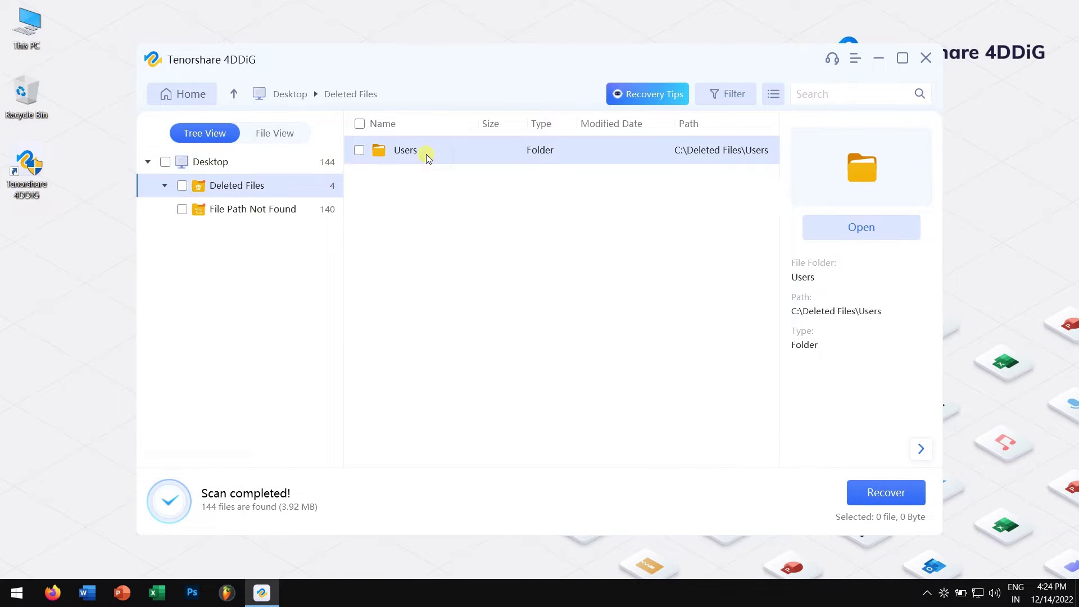
pyautogui.doubleClick(410, 152)
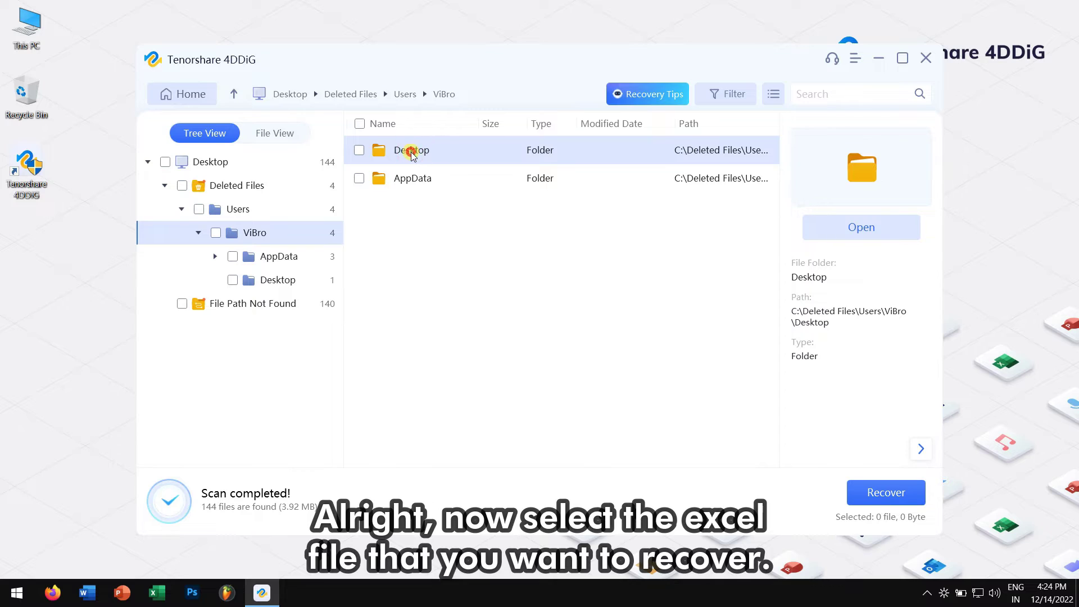
pyautogui.click(360, 151)
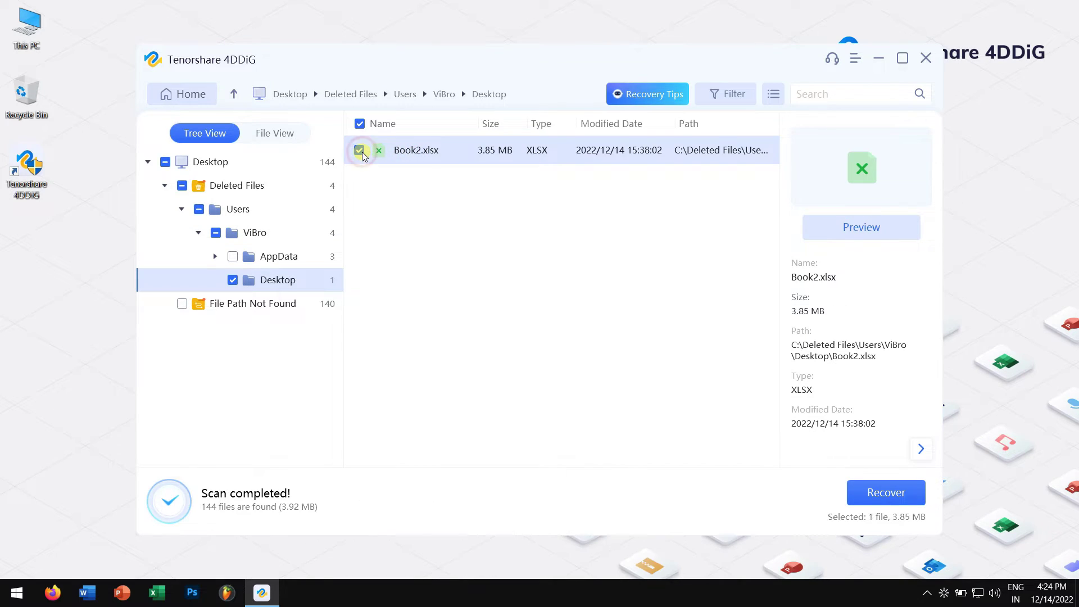
# Recover Book2.xlsx to the Desktop, accepting the partition warning.
pyautogui.click(897, 495)
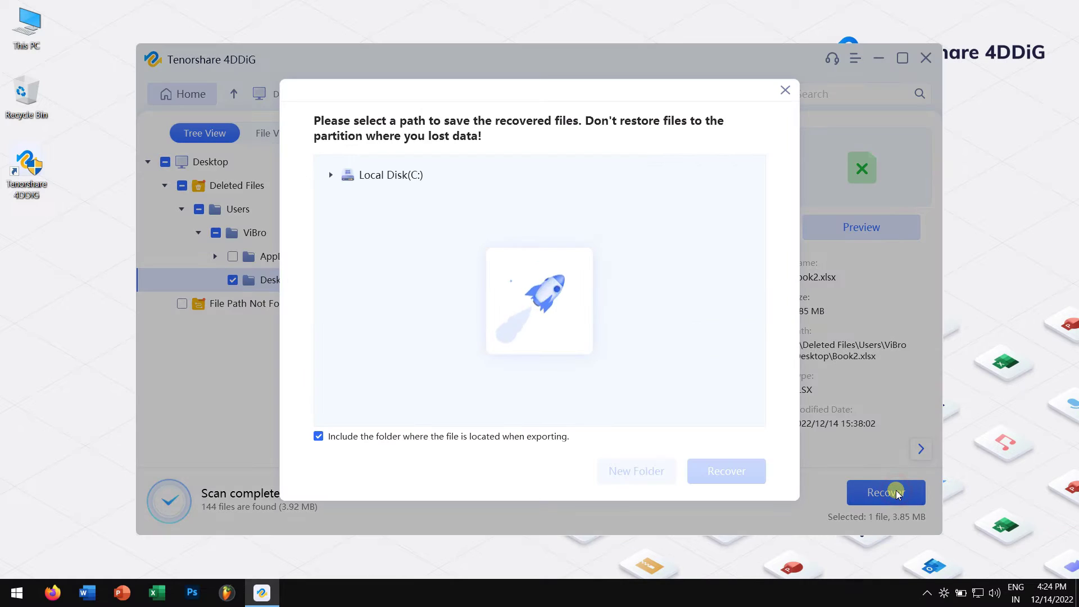
pyautogui.click(388, 174)
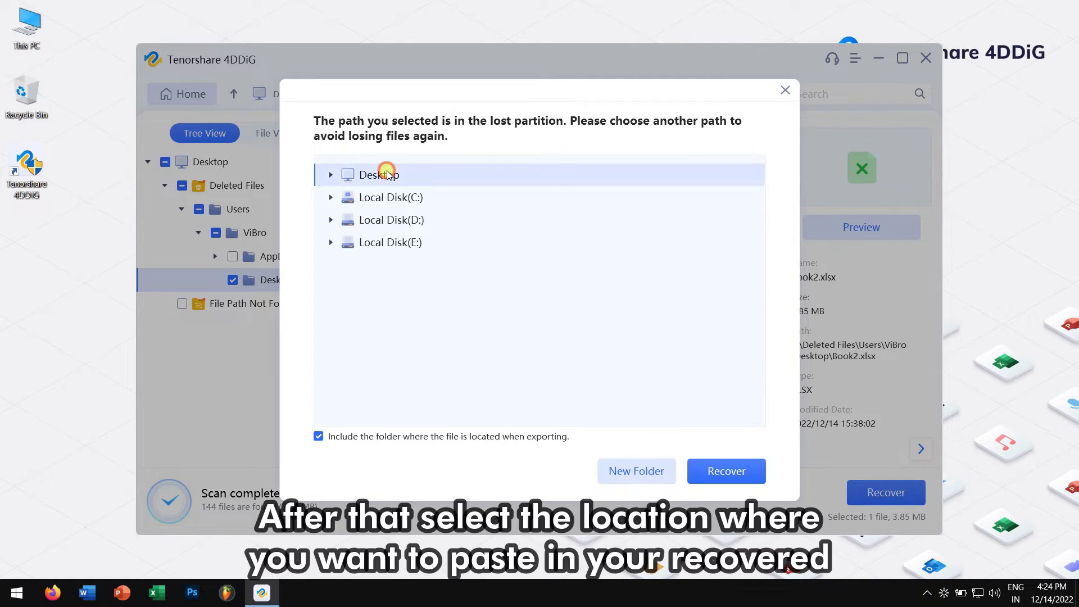
pyautogui.click(748, 476)
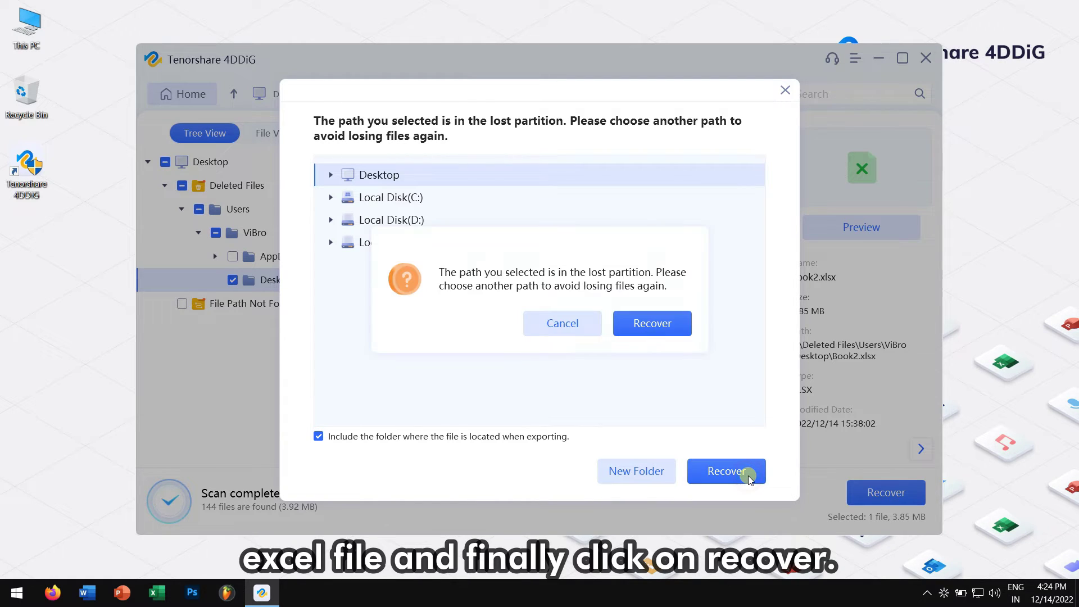
pyautogui.click(645, 325)
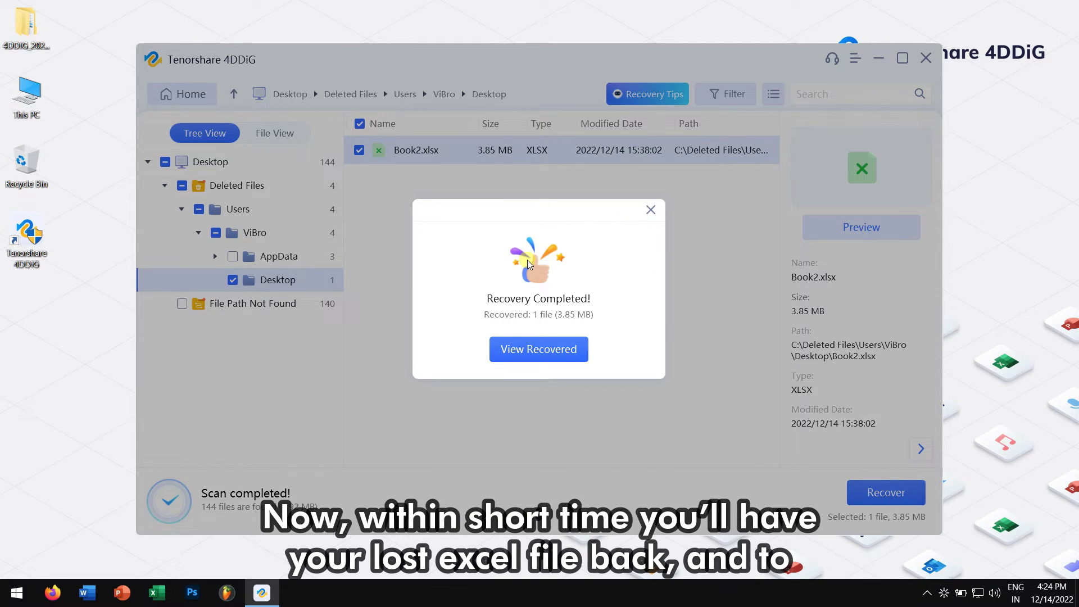
# Open Book2.xlsx from the 4DDiG output folder C > Deleted Files > Users > ViBro > Desktop.
pyautogui.click(582, 355)
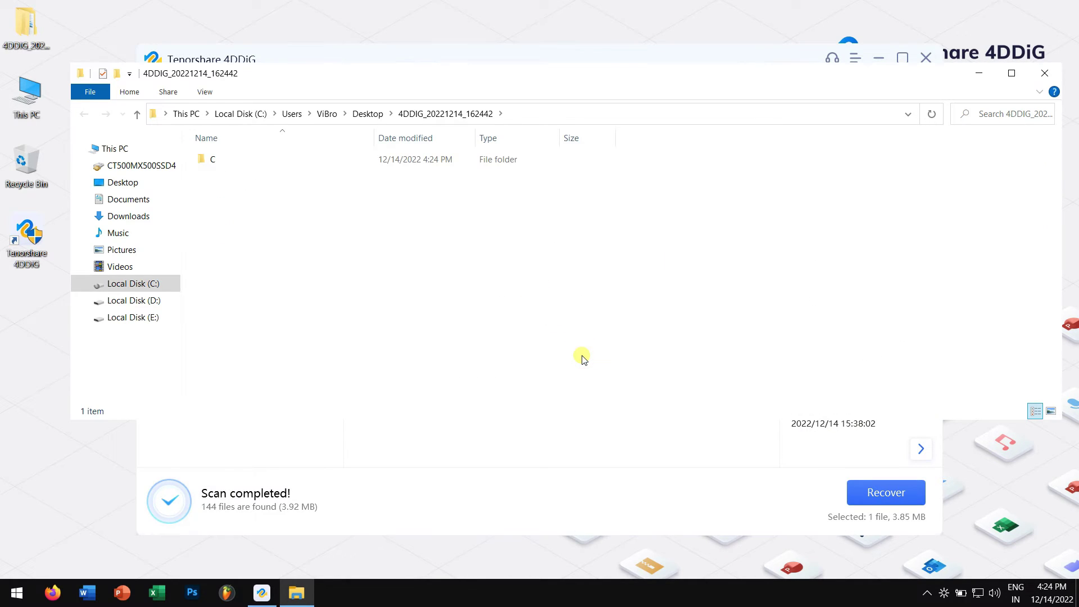
pyautogui.doubleClick(388, 169)
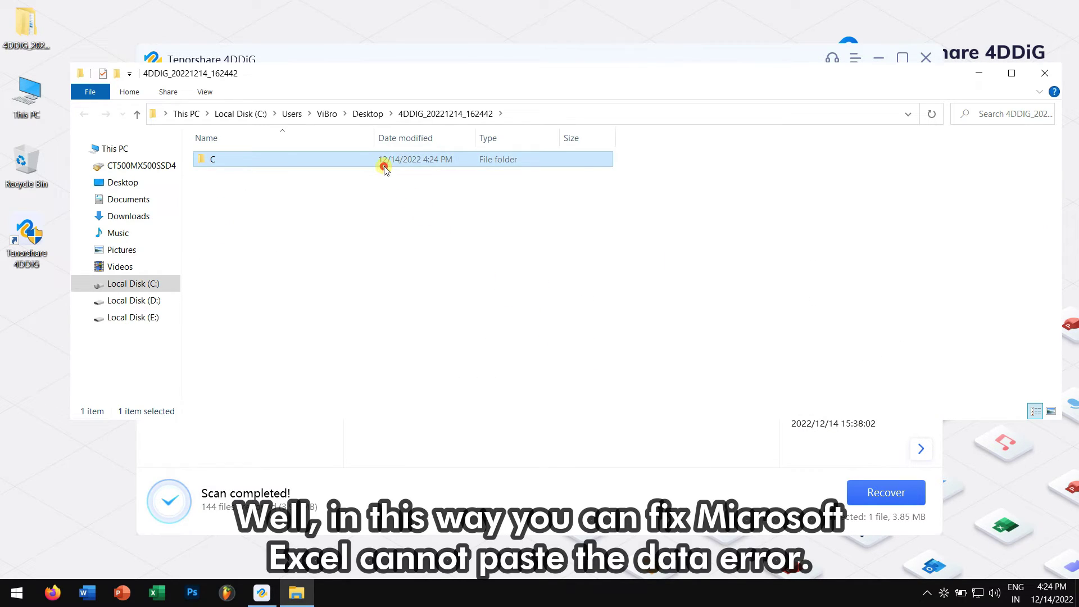
pyautogui.doubleClick(272, 167)
pyautogui.click(234, 162)
pyautogui.doubleClick(233, 162)
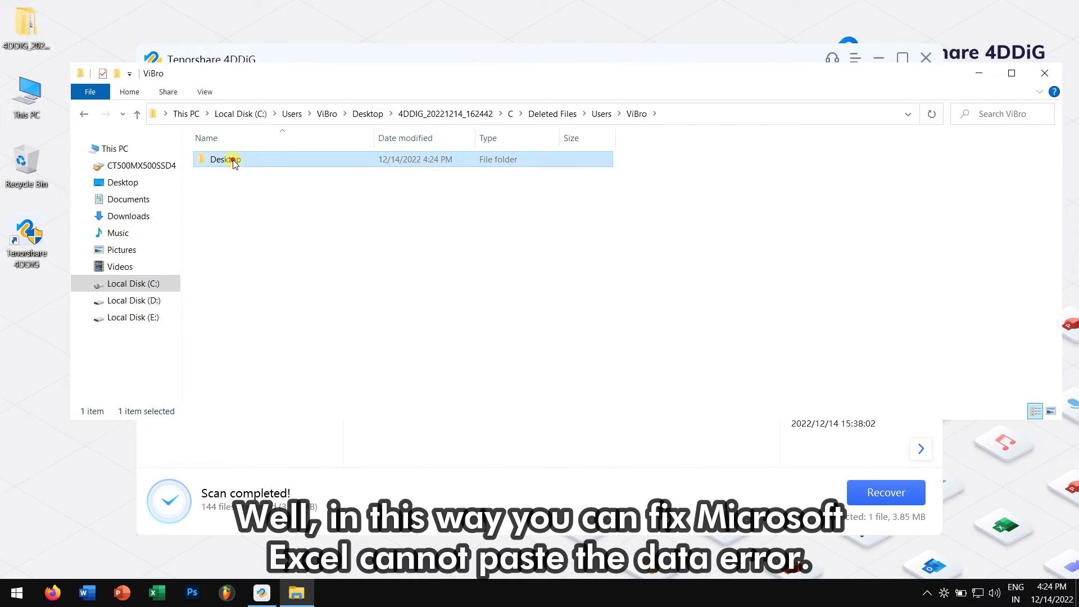
pyautogui.doubleClick(234, 162)
pyautogui.doubleClick(234, 163)
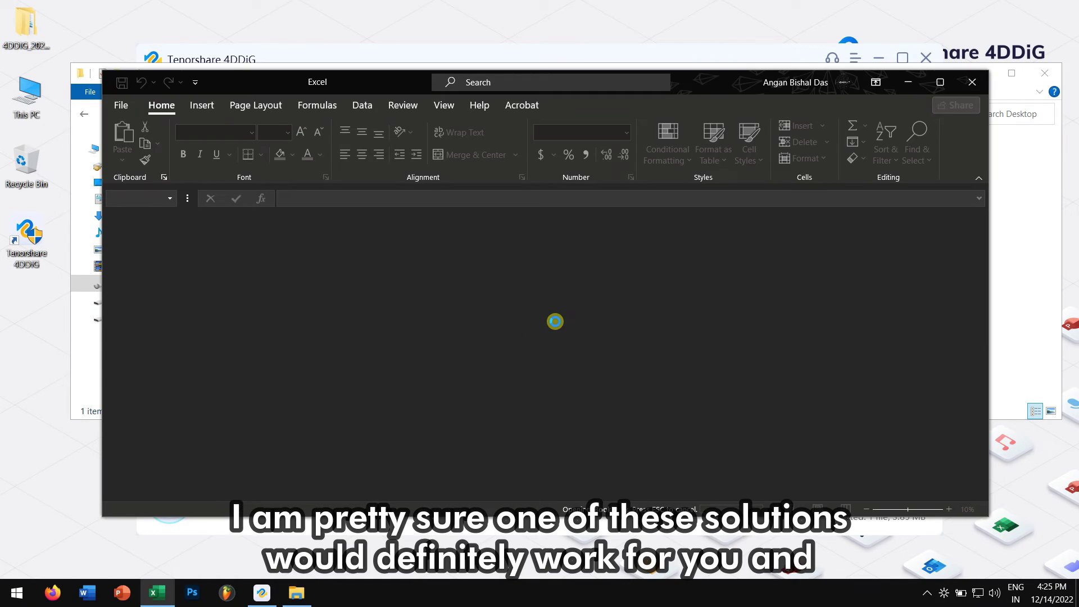